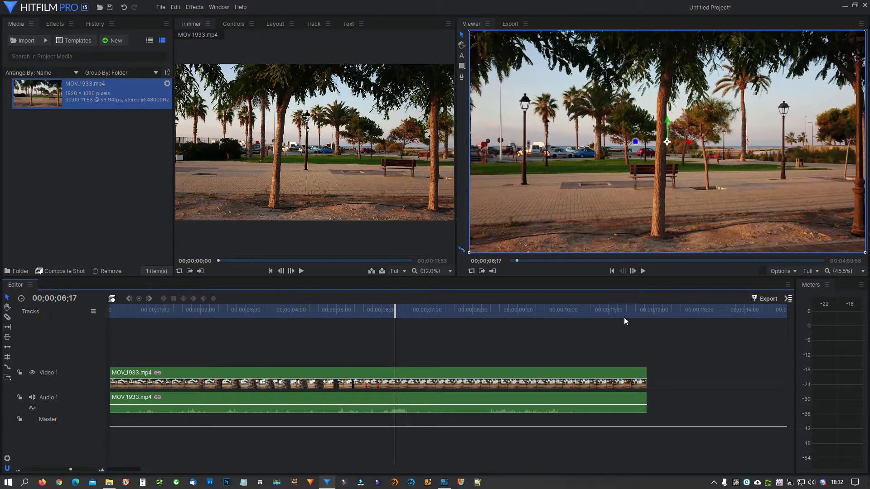
Import avion.png, place it on a new video track above MOV_1933.mp4, and extend it to the end of the video clip
drag(267, 321, 94, 236)
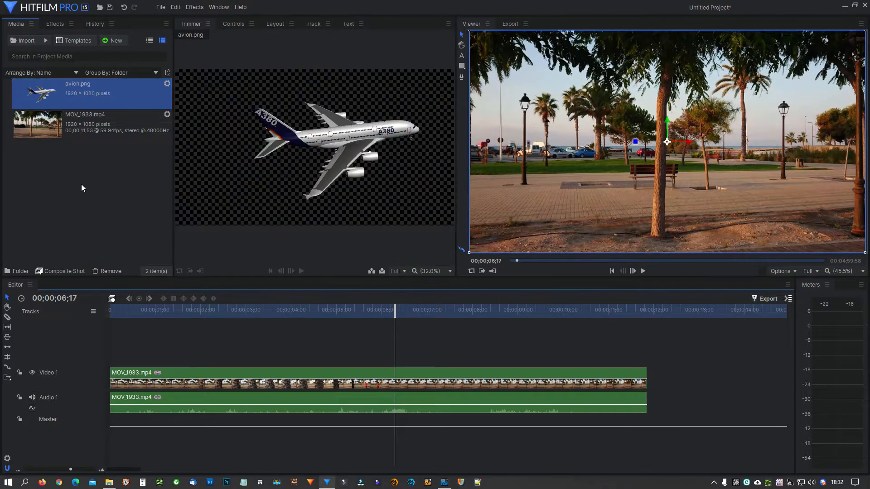
drag(58, 96, 106, 345)
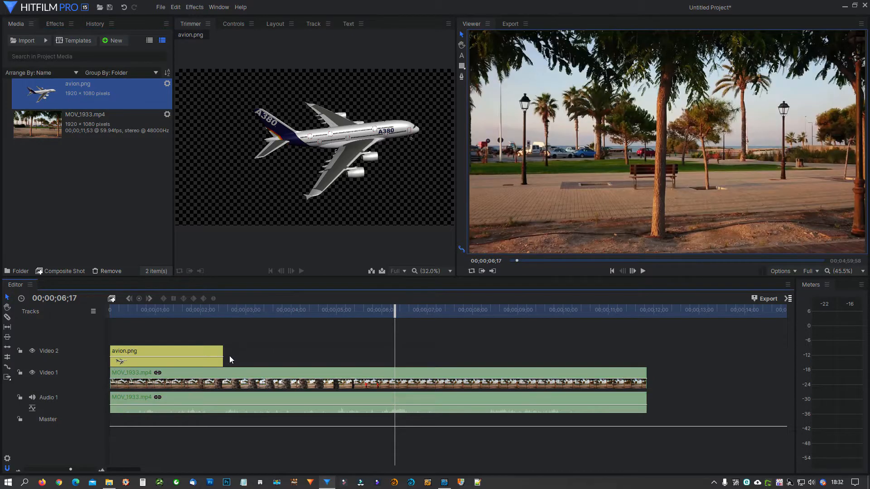
drag(223, 352, 646, 355)
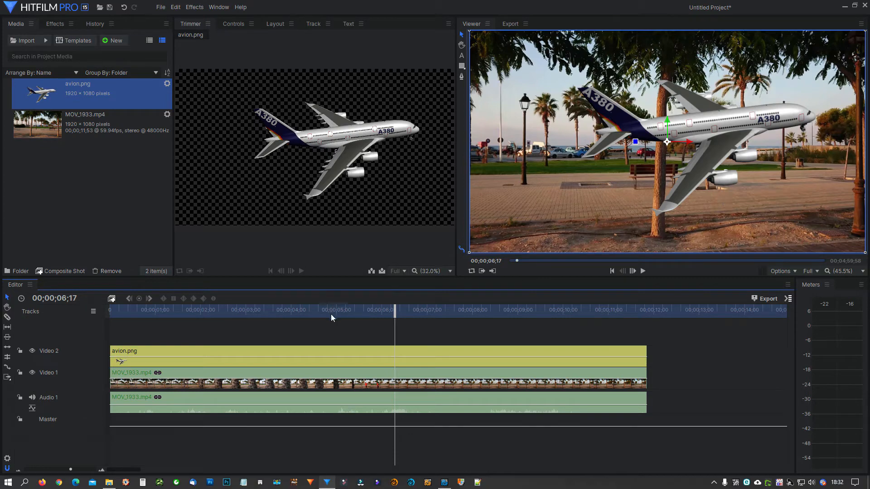
Shift the airplane horizontally to a Position X of about -224.1 and set a Position keyframe there at 00;00;01;49
drag(383, 312, 191, 322)
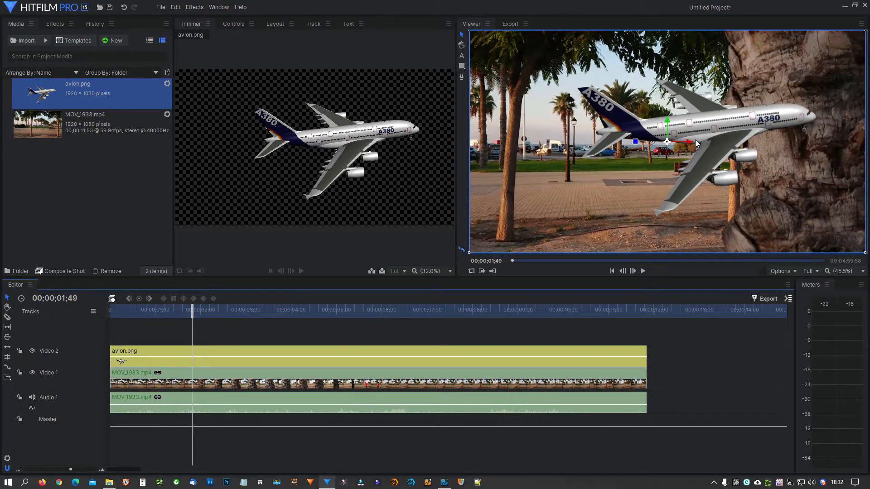
drag(689, 143, 643, 140)
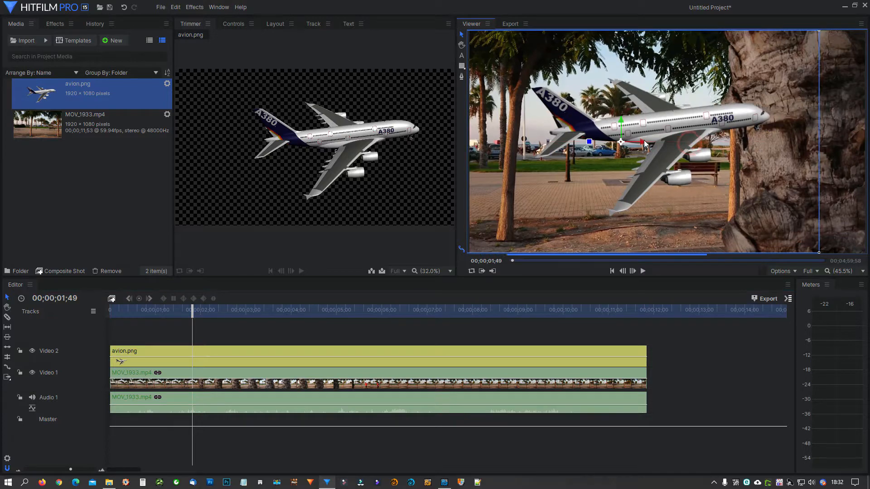
click(225, 24)
click(199, 144)
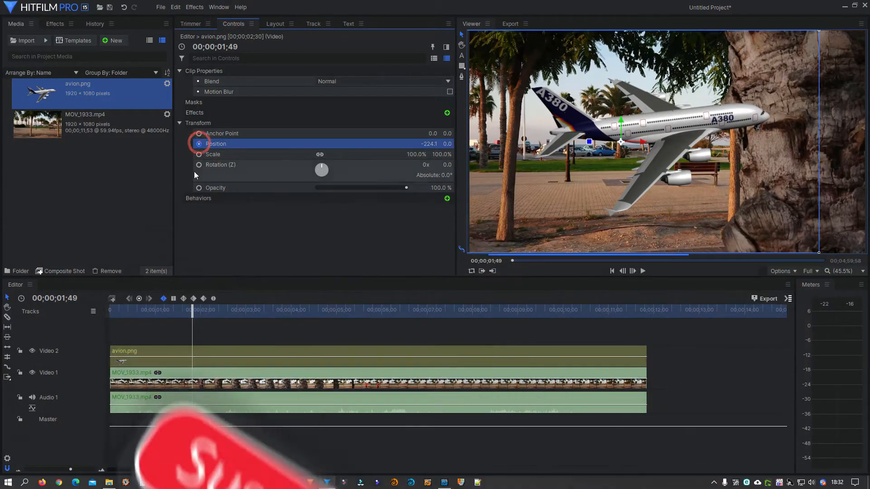
Keyframe the airplane's exit from the frame at 00;00;04;14 with Position X about 2234.9, and enable Motion Blur on its clip
click(301, 311)
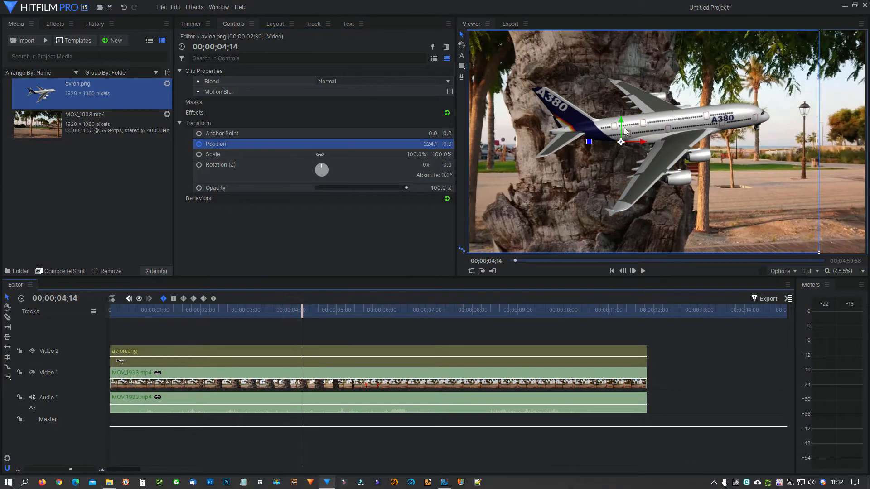
drag(645, 143, 863, 144)
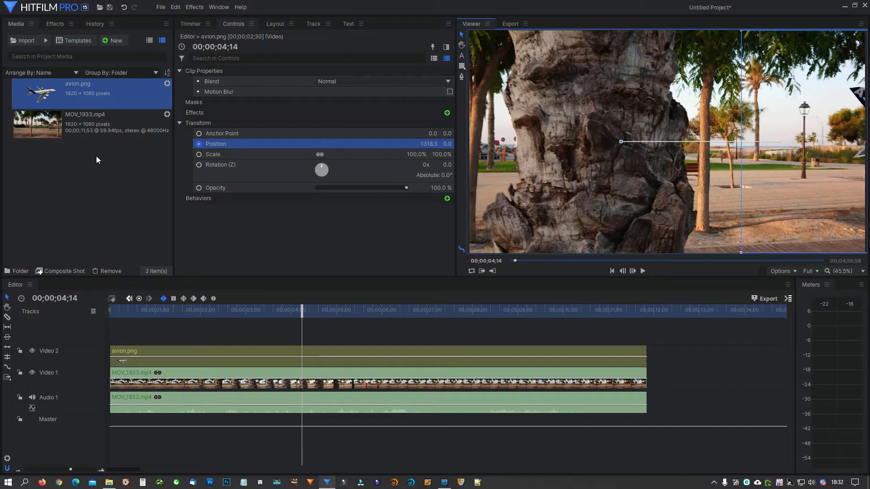
click(450, 92)
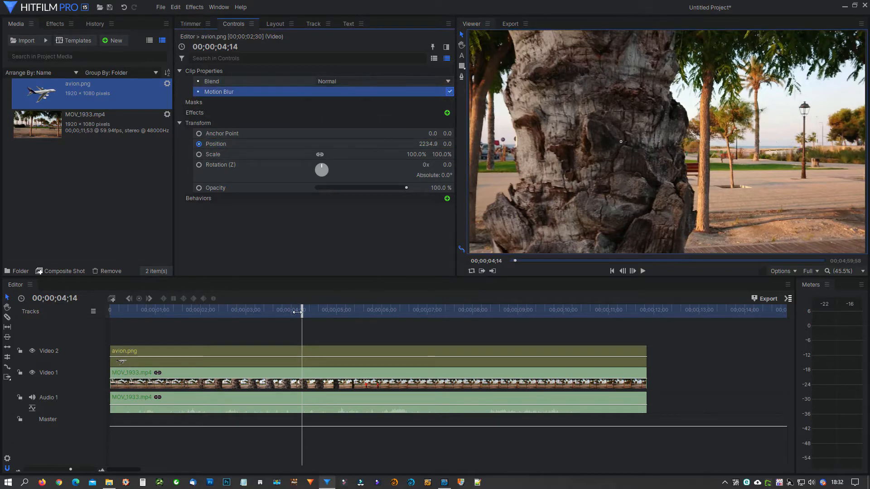
drag(297, 310, 222, 313)
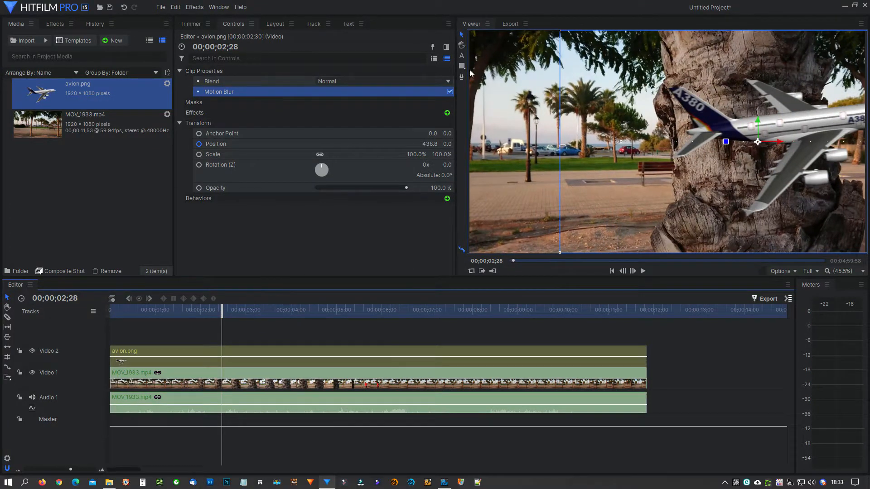
Change the first Position keyframe at 00;00;01;49 to X about -3324.9 so the airplane starts outside the frame, and preview it at 00;00;03;08
click(446, 47)
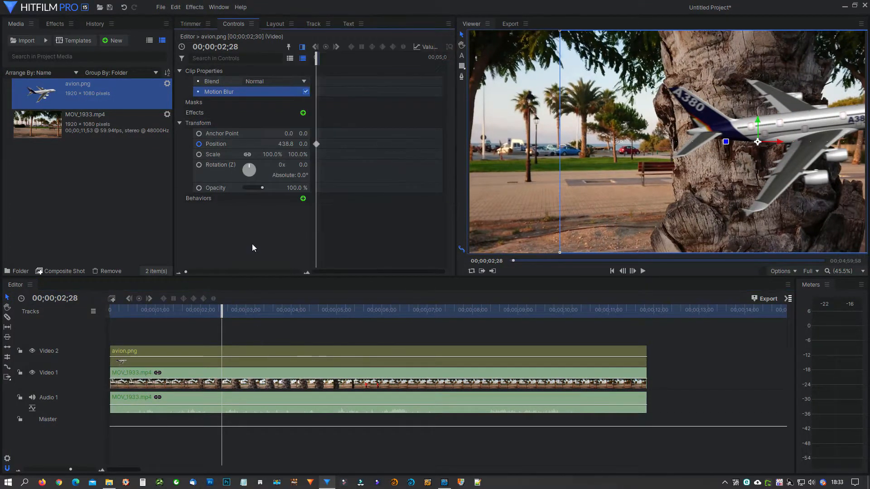
click(258, 143)
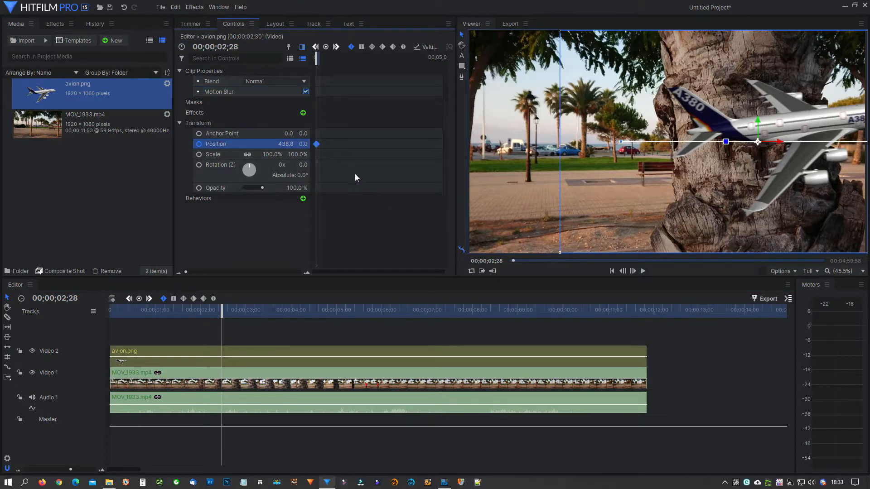
scroll(355, 174, up, 8)
scroll(354, 168, down, 3)
scroll(357, 168, up, 2)
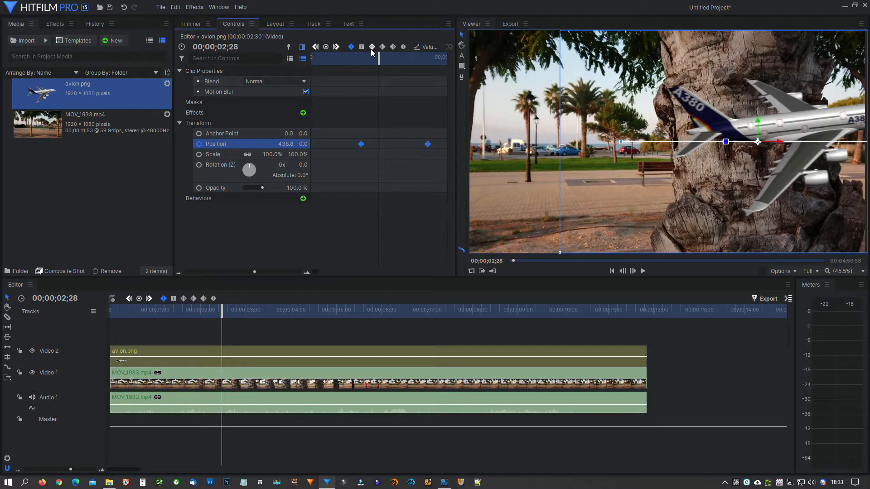
click(316, 47)
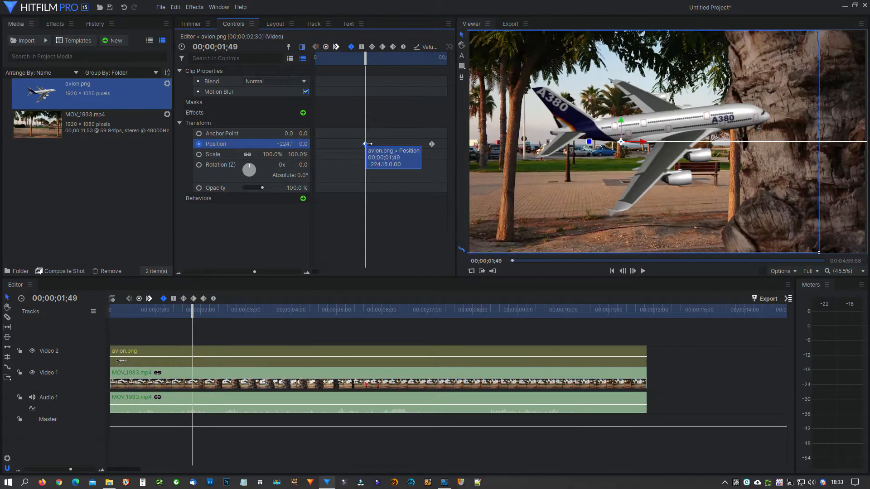
click(367, 143)
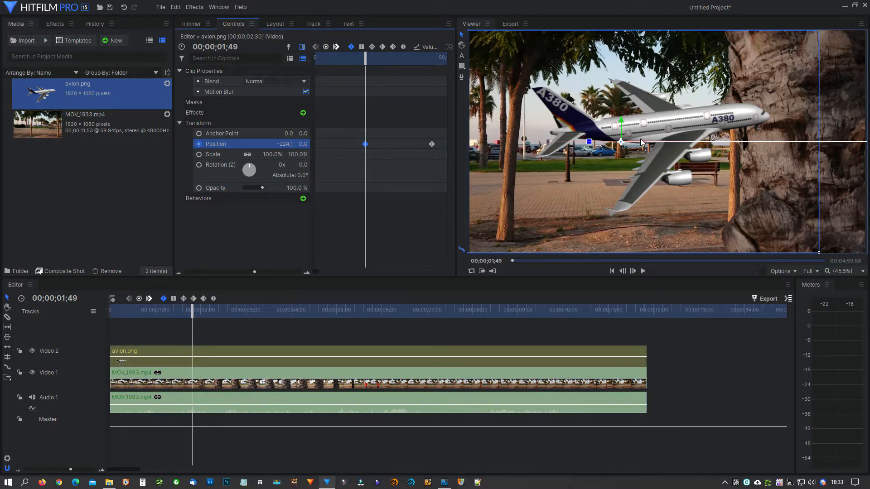
drag(640, 141, 2, 145)
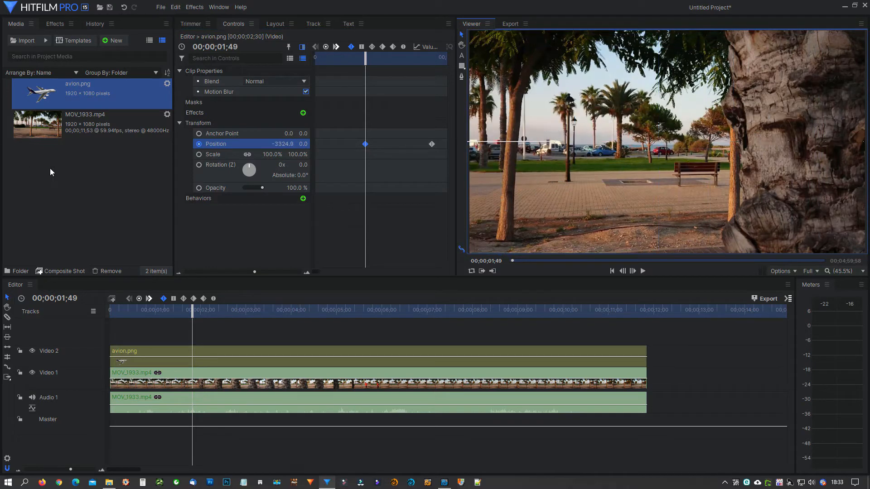
drag(191, 308, 252, 310)
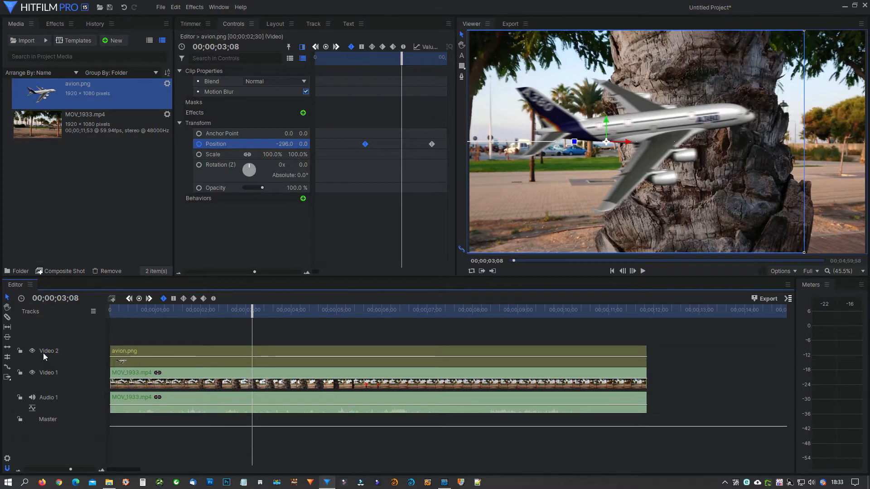
Hide the Video 2 track and apply the Angle Blur effect to MOV_1933.mp4
click(31, 351)
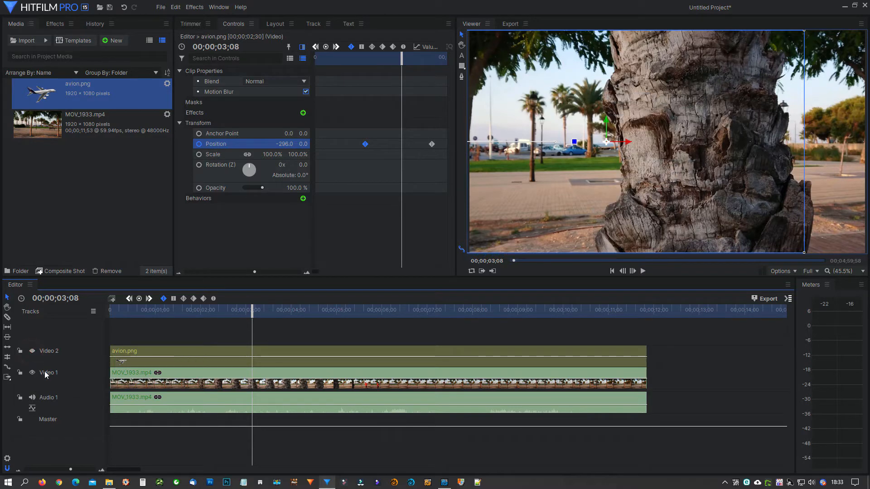
click(217, 382)
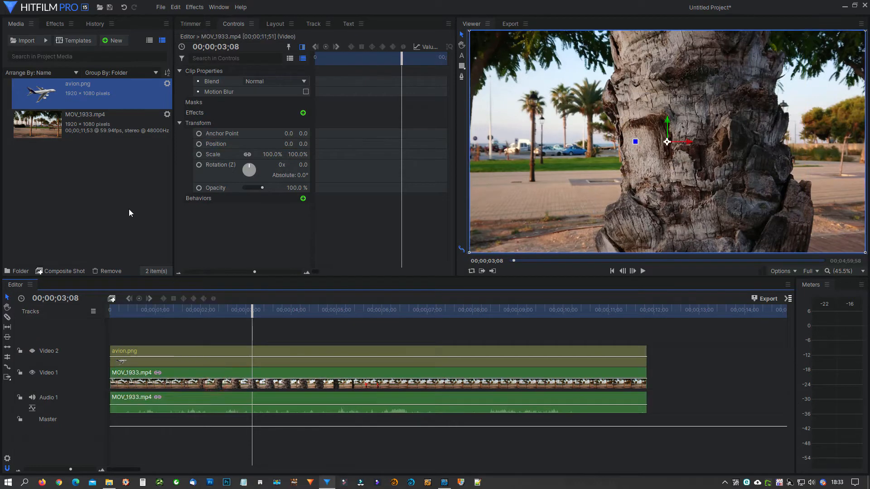
click(54, 24)
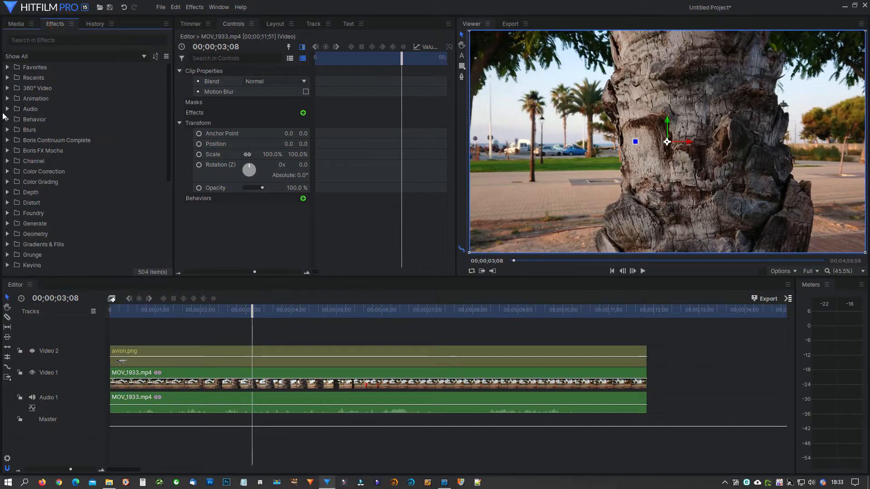
click(8, 129)
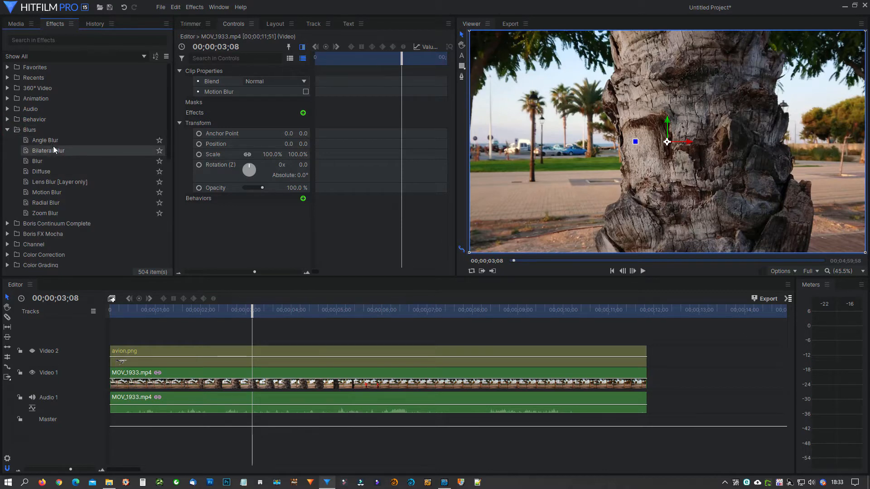
drag(53, 140, 276, 376)
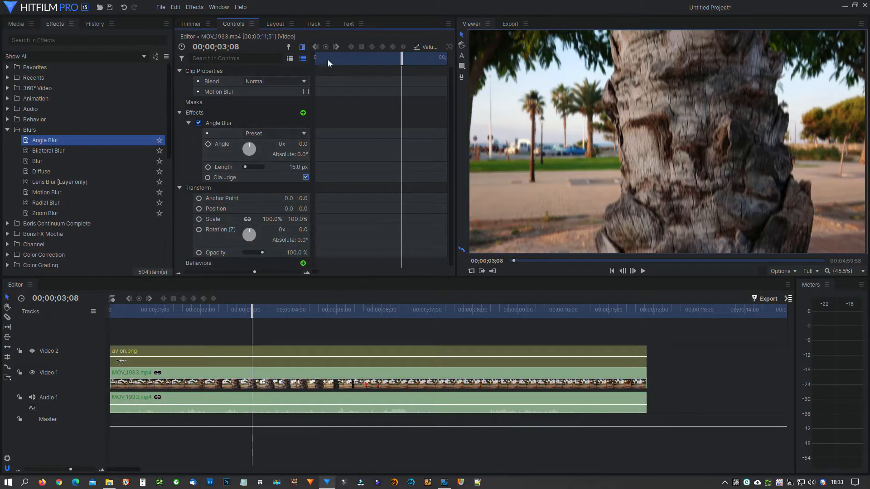
click(302, 47)
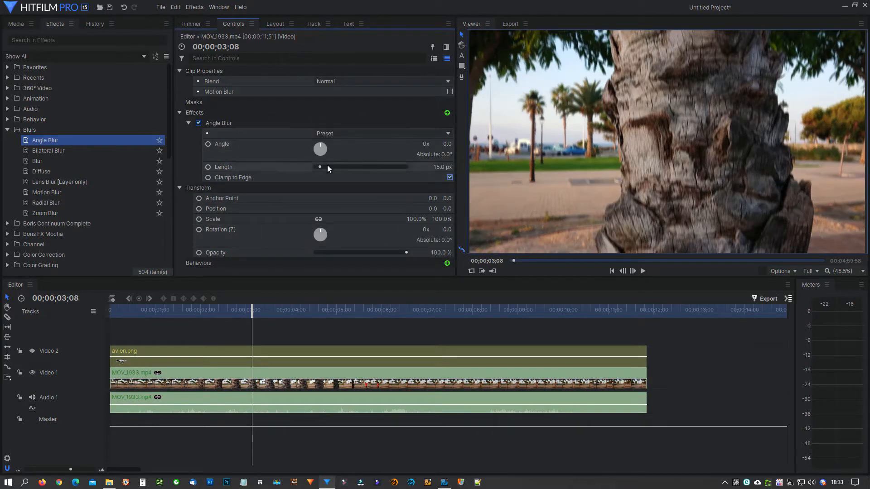
Adjust the video clip's Angle Blur to a length of about 162.6 px and an absolute angle of about 1158°
click(253, 118)
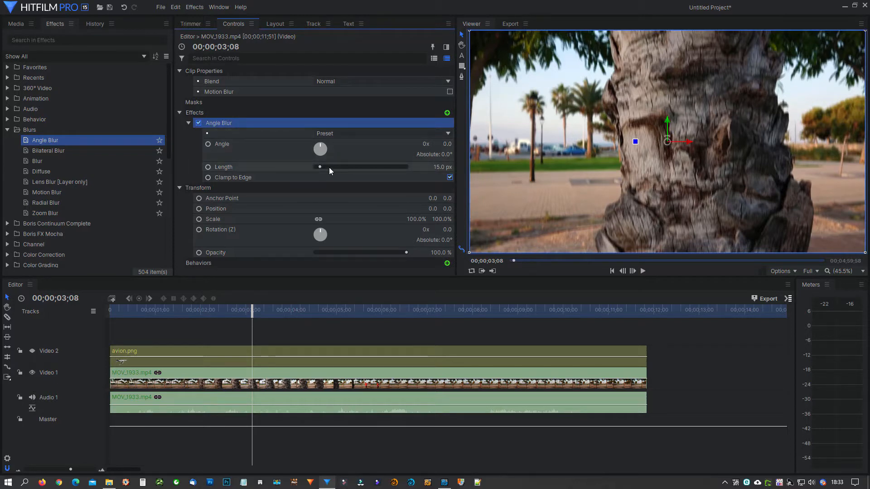
mouse_move(317, 146)
mouse_down()
mouse_move(321, 156)
mouse_move(314, 143)
mouse_move(325, 143)
mouse_up()
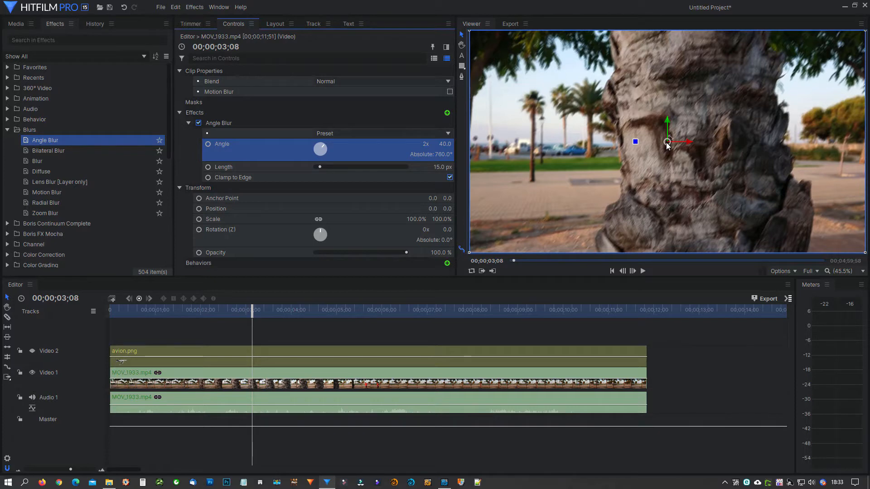
mouse_move(667, 145)
mouse_down()
mouse_move(680, 184)
mouse_move(666, 174)
mouse_up()
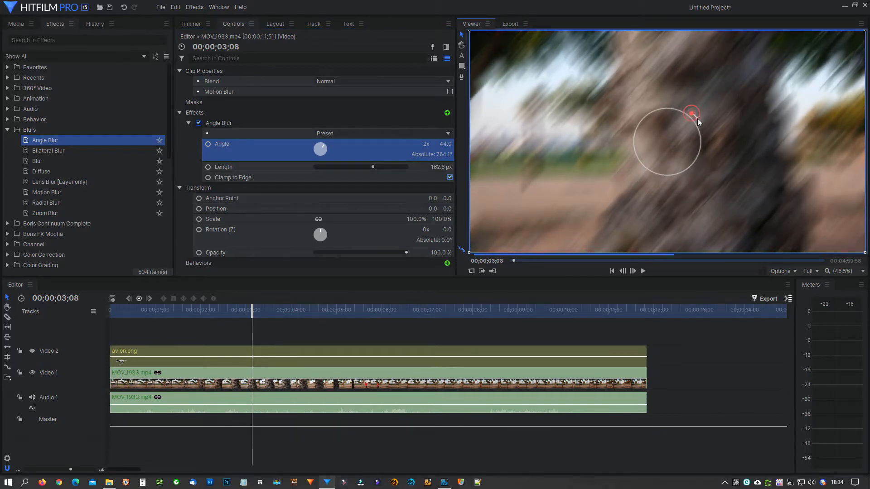
drag(697, 118, 697, 147)
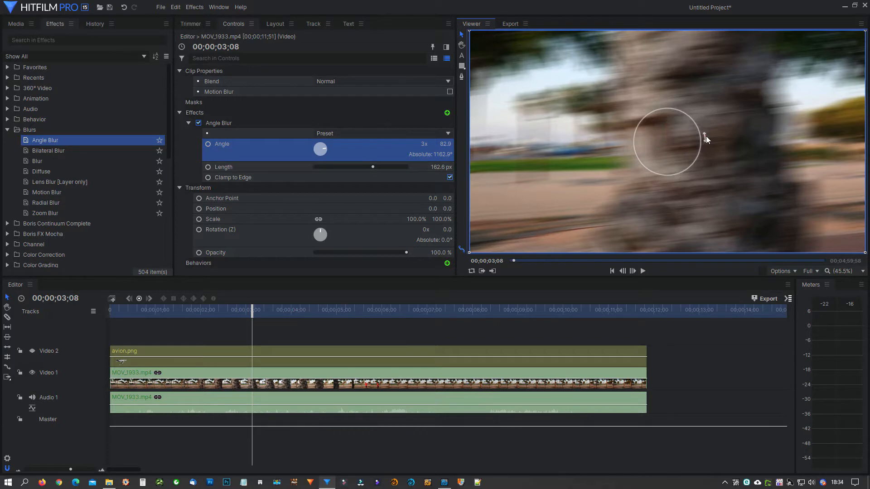
mouse_move(706, 136)
mouse_down()
mouse_move(711, 130)
mouse_move(702, 150)
mouse_up()
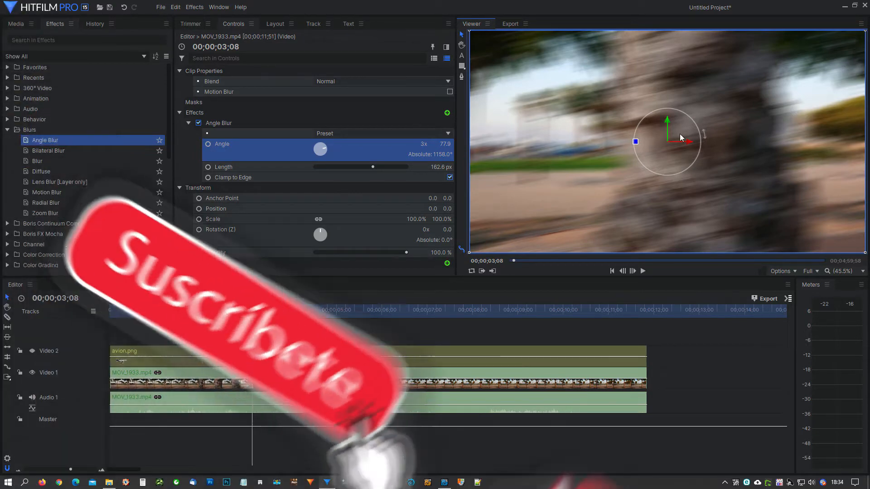
click(238, 122)
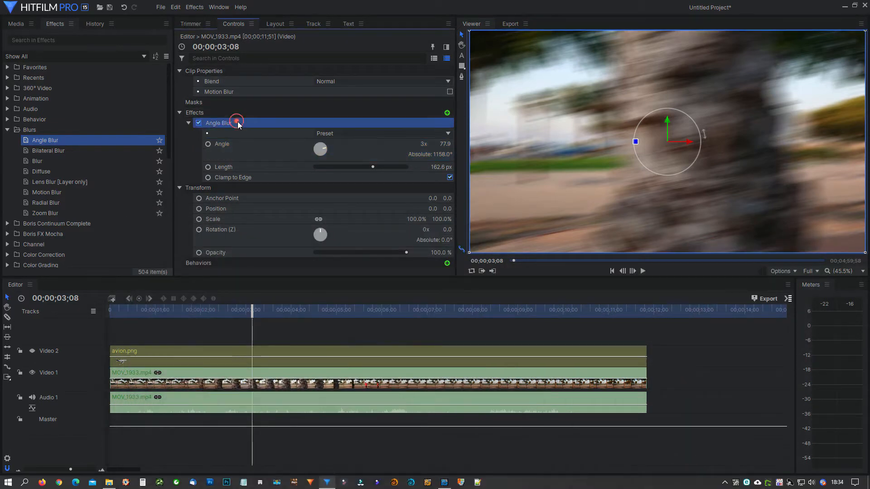
Show the Video 2 track again and replace the Motion Blur on avion.png with an Angle Blur effect
click(157, 355)
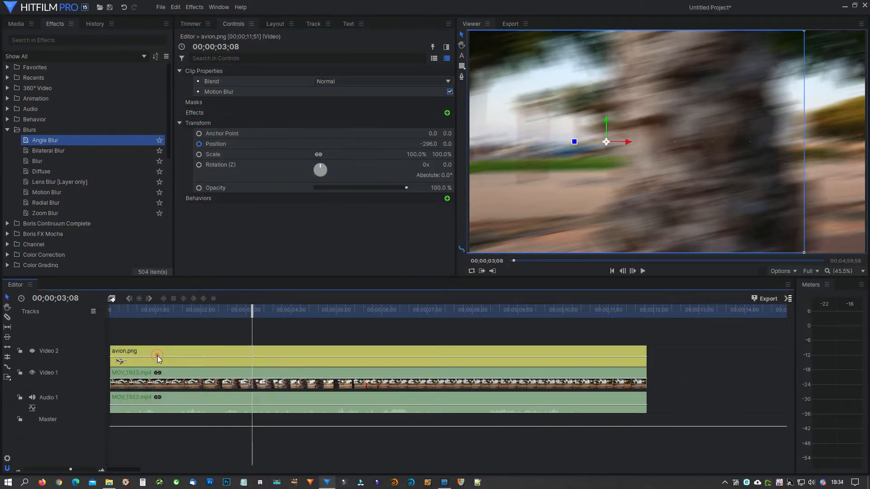
click(33, 351)
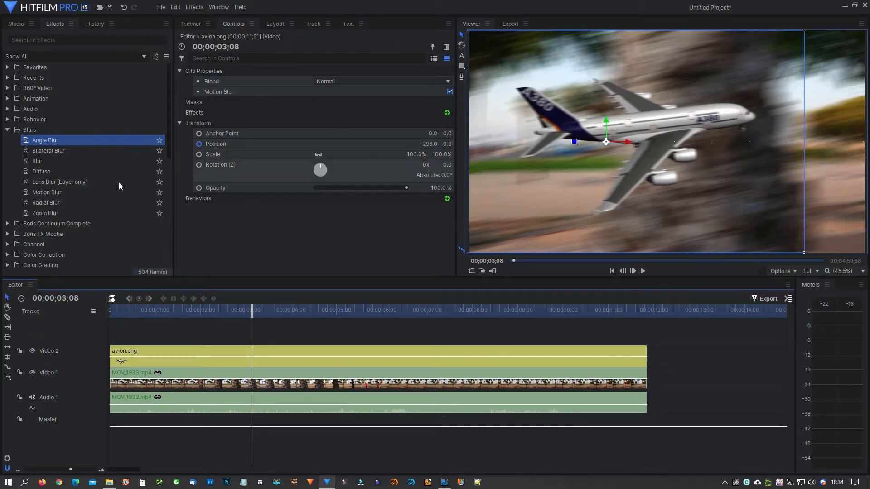
drag(70, 143, 186, 365)
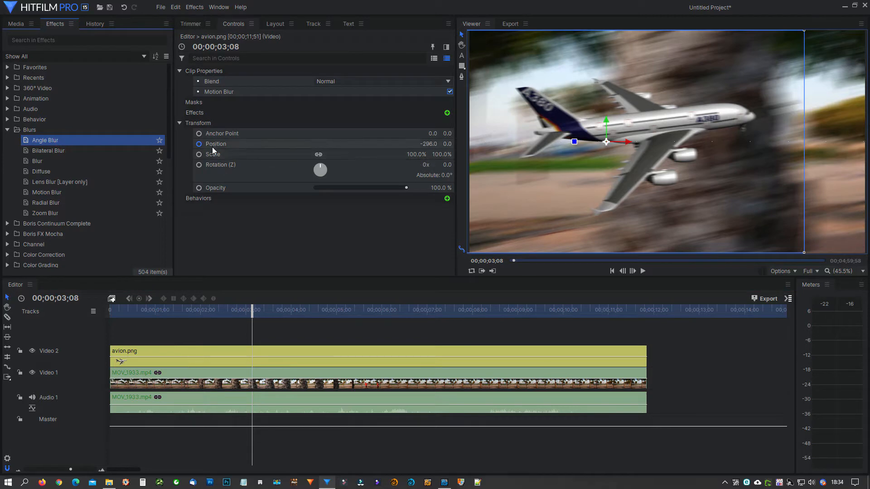
click(171, 349)
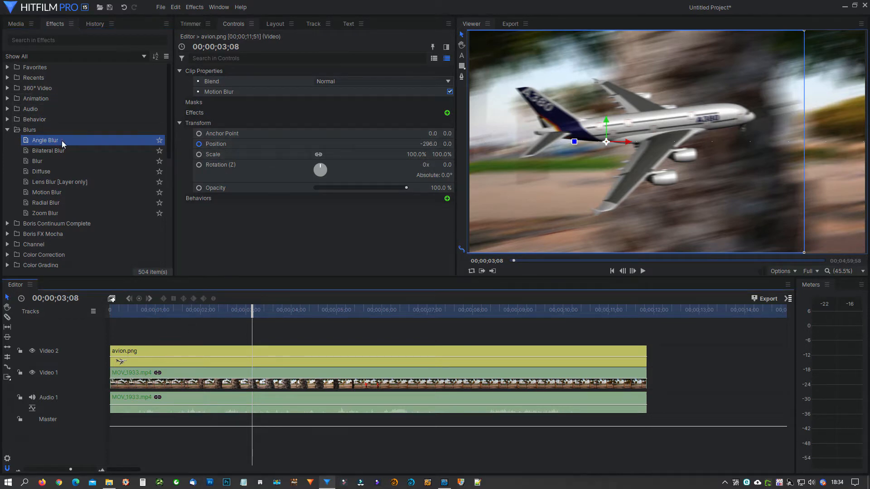
drag(61, 140, 219, 117)
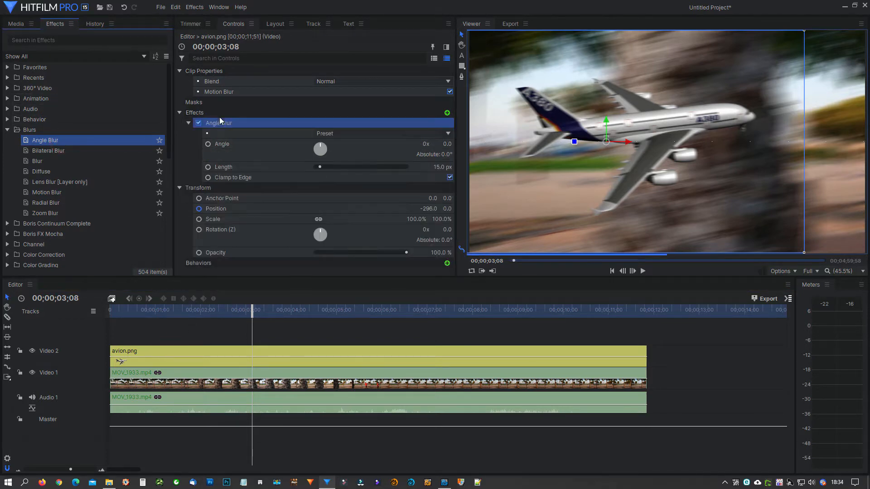
click(449, 92)
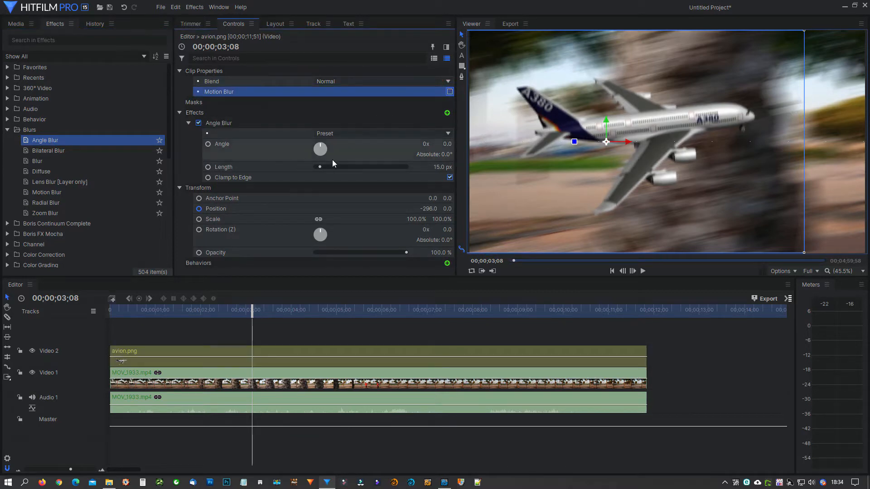
Adjust avion.png's Angle Blur to an absolute angle of about 451° and a length of about 91.7 px, previewing it at 00;00;03;22
mouse_move(331, 148)
mouse_down()
mouse_move(318, 145)
mouse_move(339, 149)
mouse_up()
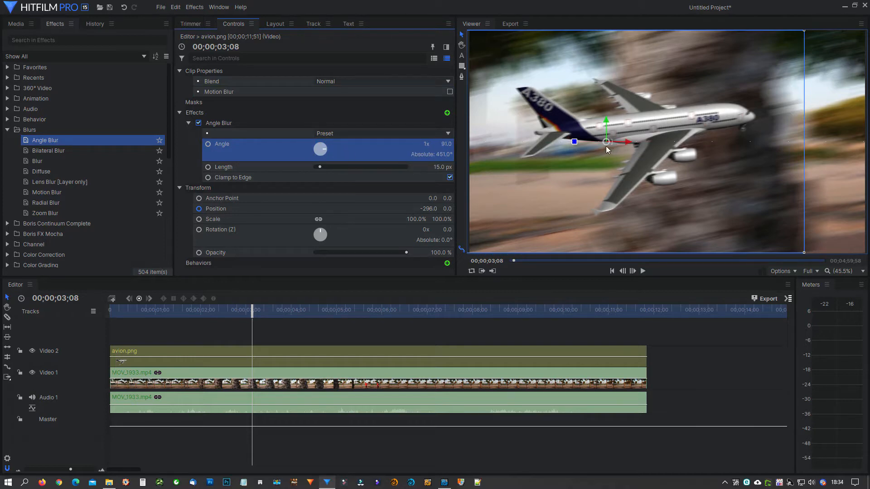
drag(606, 146, 620, 156)
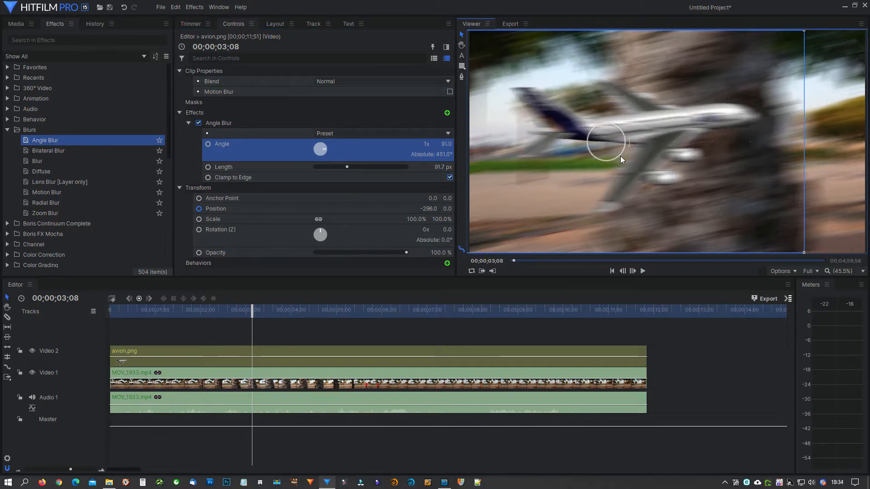
drag(253, 311, 265, 332)
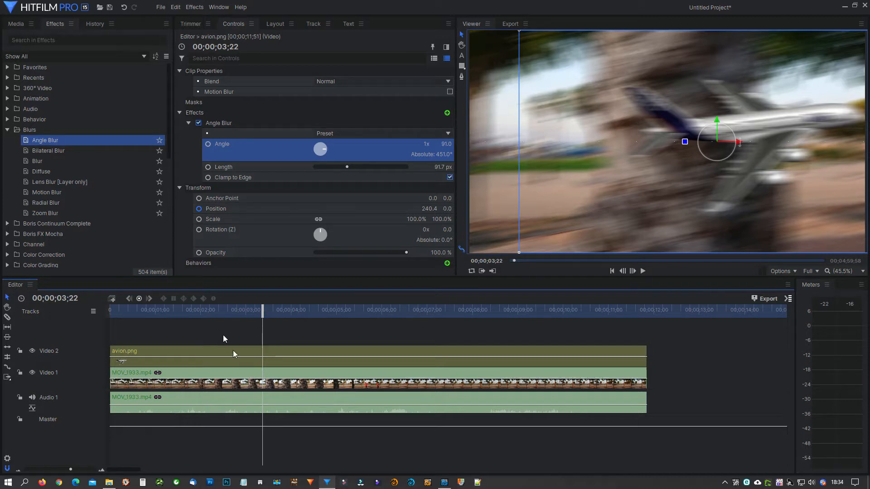
Remove the airplane's Angle Blur, hide the Video 2 track and delete avion.png from it
click(237, 123)
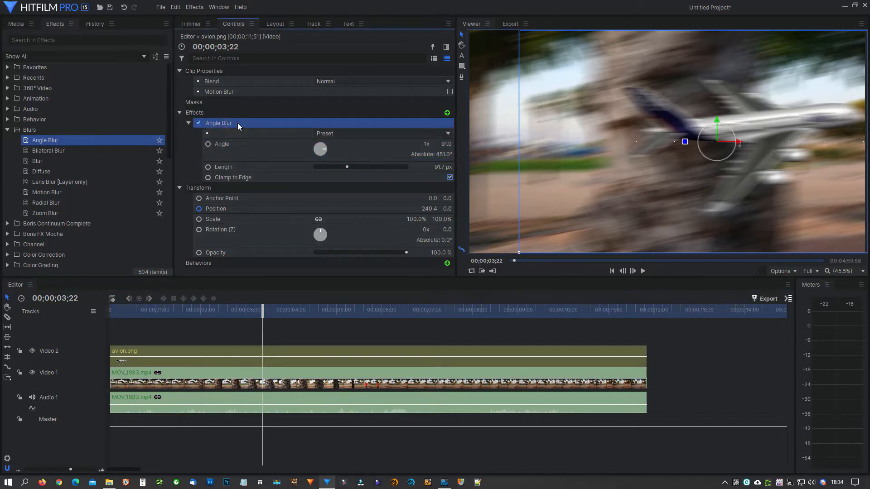
key(Delete)
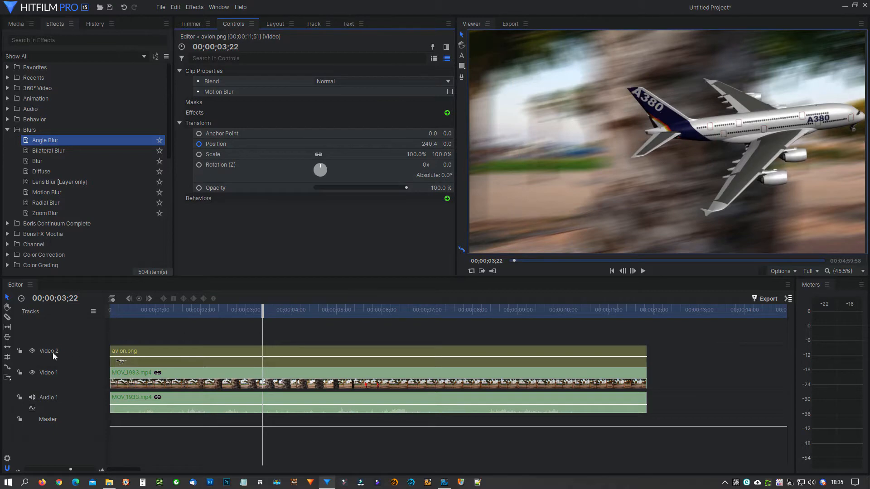
click(32, 351)
click(195, 347)
key(Delete)
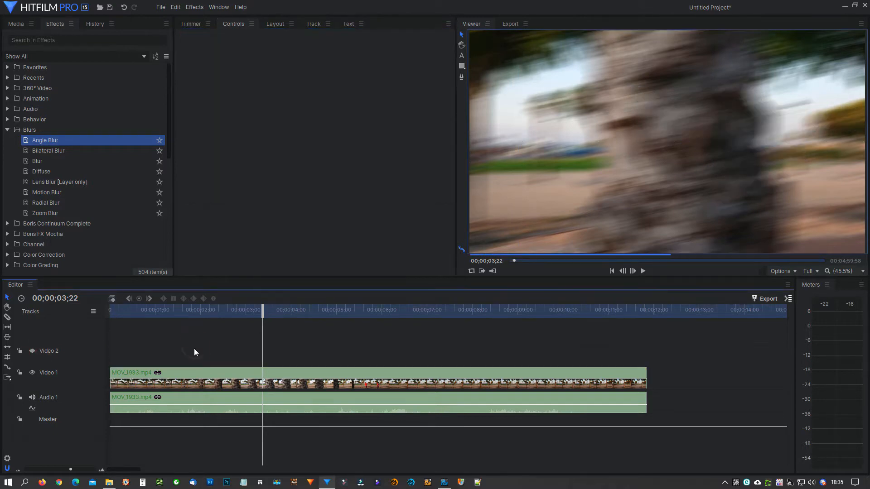
Replace the Angle Blur on MOV_1933.mp4 with a Bilateral Blur of about 64 px radius and 0.49 threshold
click(90, 151)
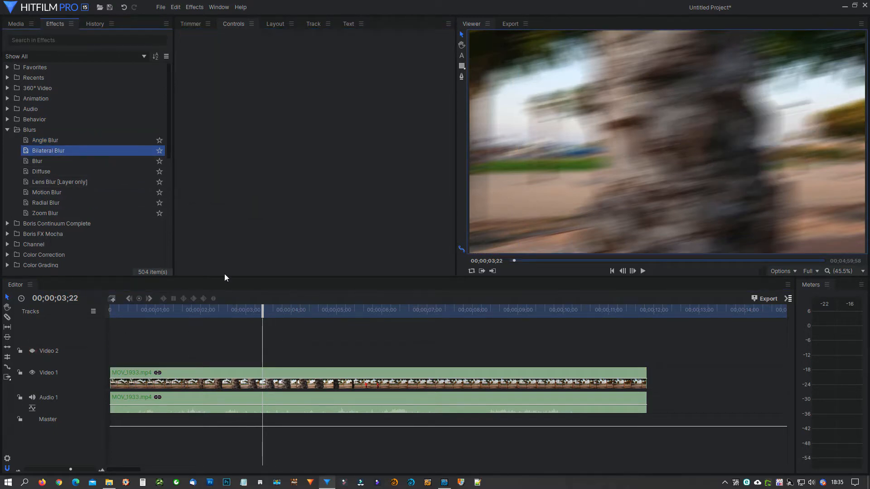
click(183, 370)
click(228, 127)
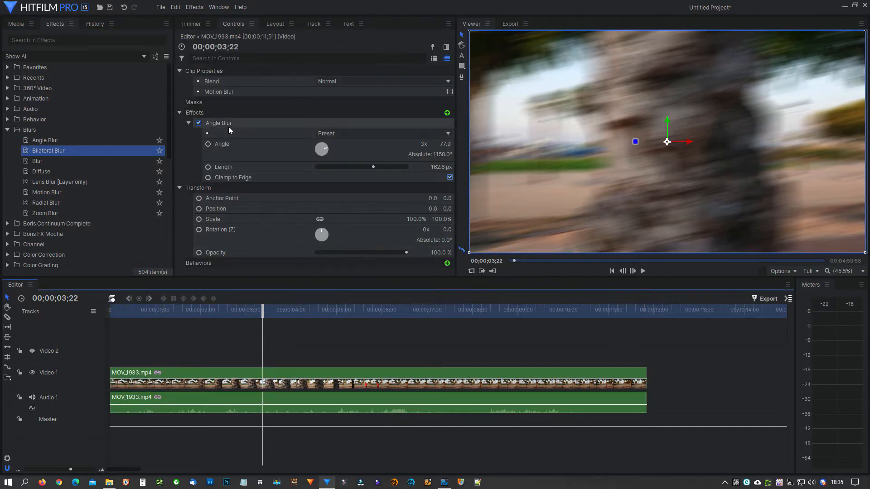
key(Delete)
click(68, 162)
drag(68, 162, 222, 369)
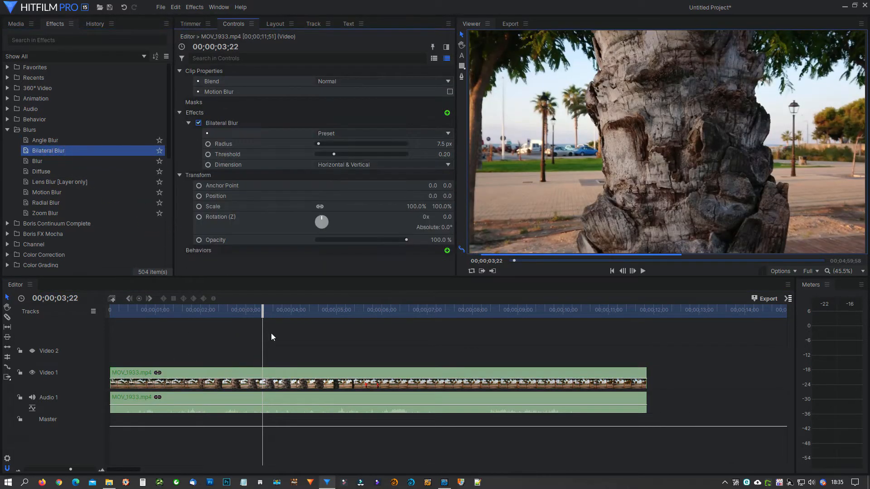
drag(326, 144, 360, 153)
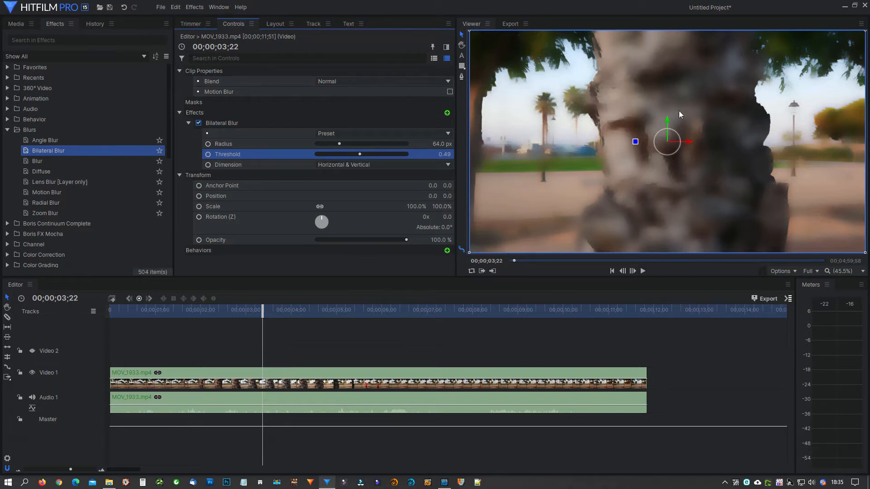
Replace the Bilateral Blur on MOV_1933.mp4 with the Blur effect at a radius of about 81.92 px
click(243, 122)
key(Delete)
drag(98, 161, 211, 116)
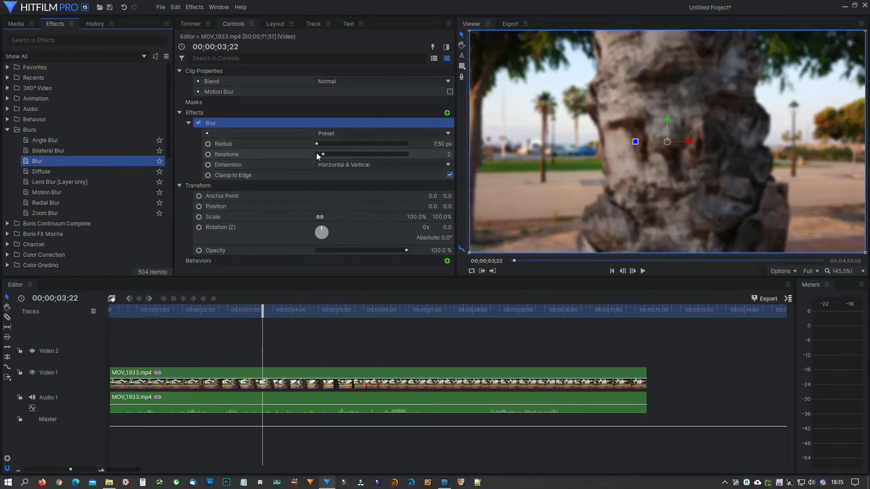
mouse_move(316, 144)
mouse_down()
mouse_move(353, 151)
mouse_move(311, 146)
mouse_move(322, 145)
mouse_up()
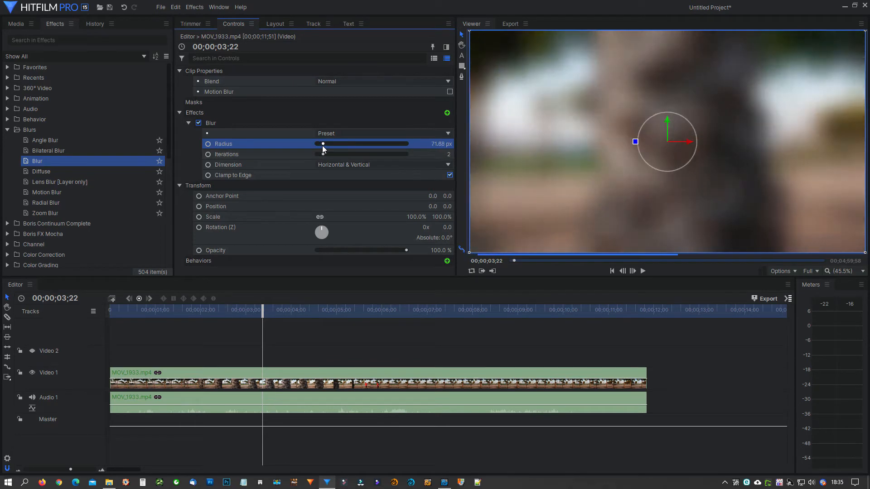
Animate the Blur radius from 0 px at 00;00;03;22 to about 174.08 px at 00;00;04;03 and preview it up to 00;00;04;52
click(209, 145)
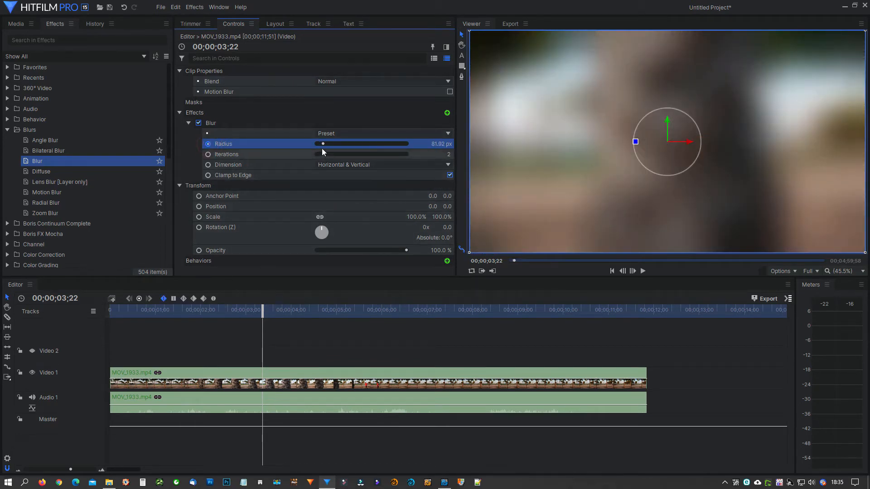
drag(322, 145, 292, 209)
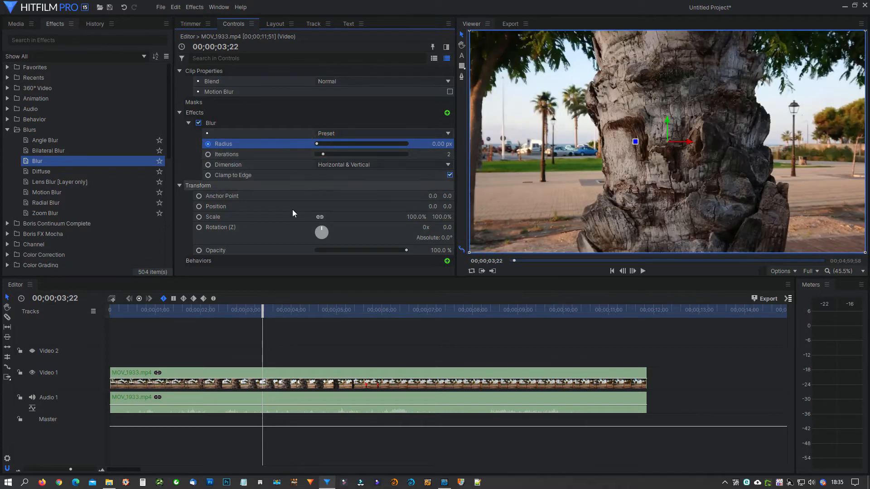
click(293, 310)
drag(316, 144, 332, 147)
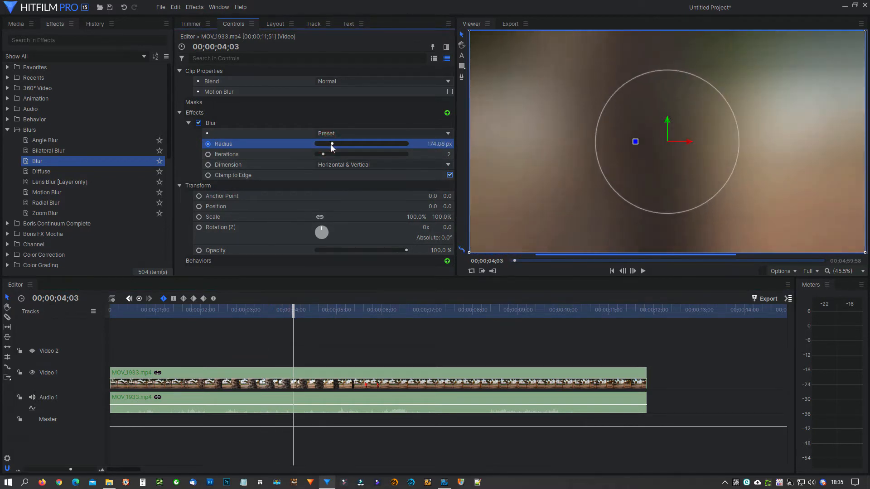
drag(293, 311, 330, 333)
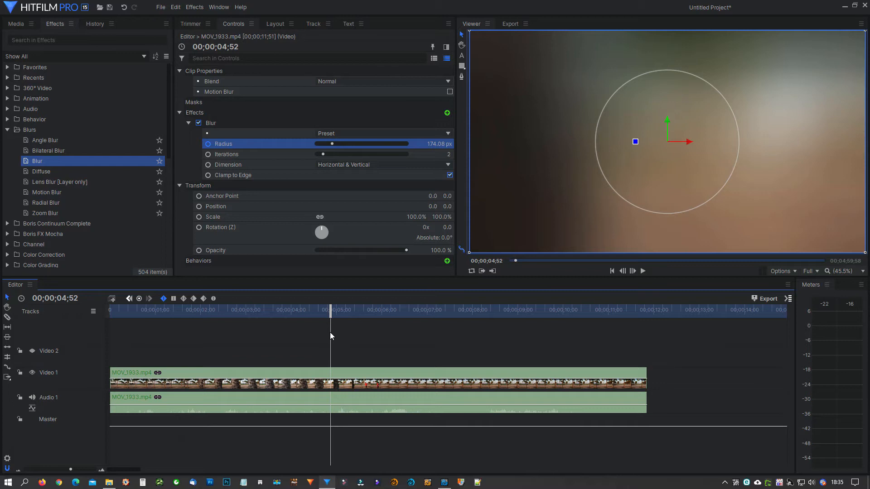
Replace the Blur on MOV_1933.mp4 with a Diffuse effect of radius about 44.4 and opacity 0.63, previewing it up to 00;00;06;05
click(239, 125)
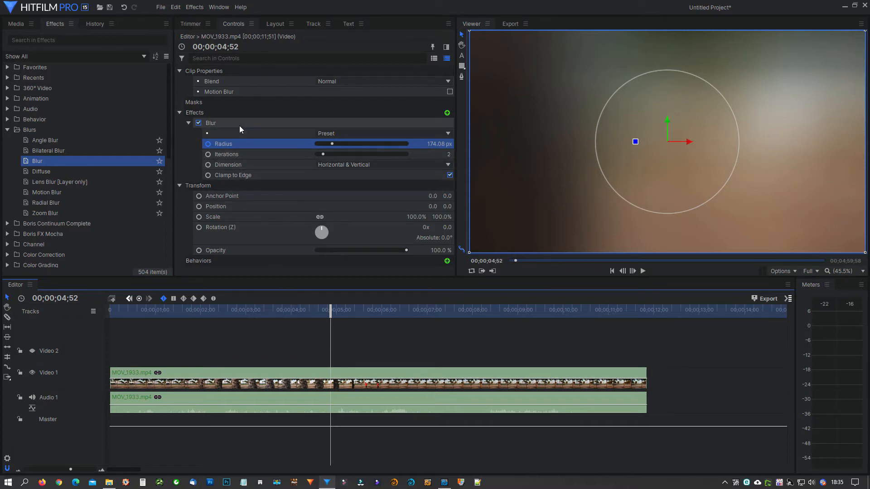
key(Delete)
drag(52, 170, 203, 118)
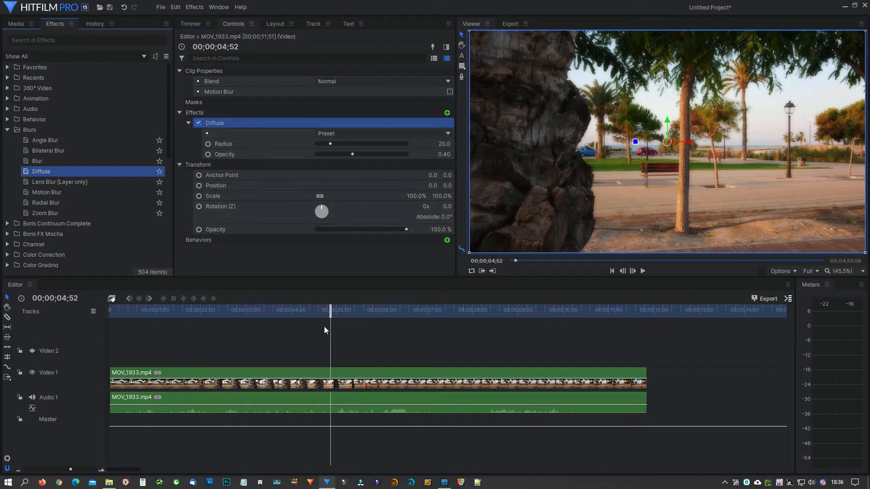
drag(333, 143, 367, 156)
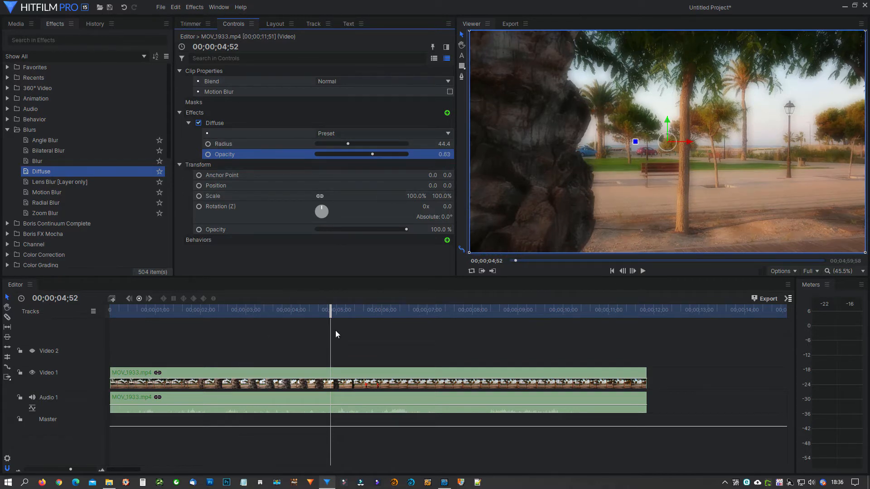
drag(324, 313, 377, 320)
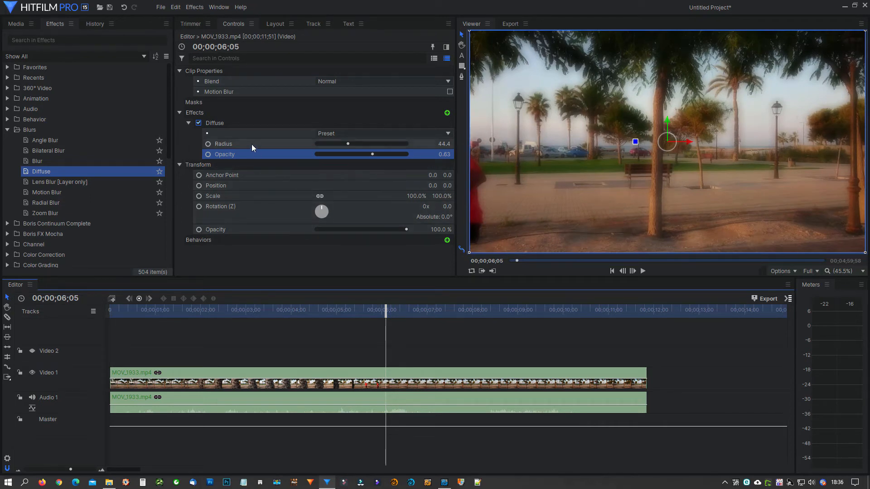
Replace the Diffuse effect on MOV_1933.mp4 with the Motion Blur effect and preview the runner at 00;00;05;39
click(250, 125)
key(Delete)
click(89, 182)
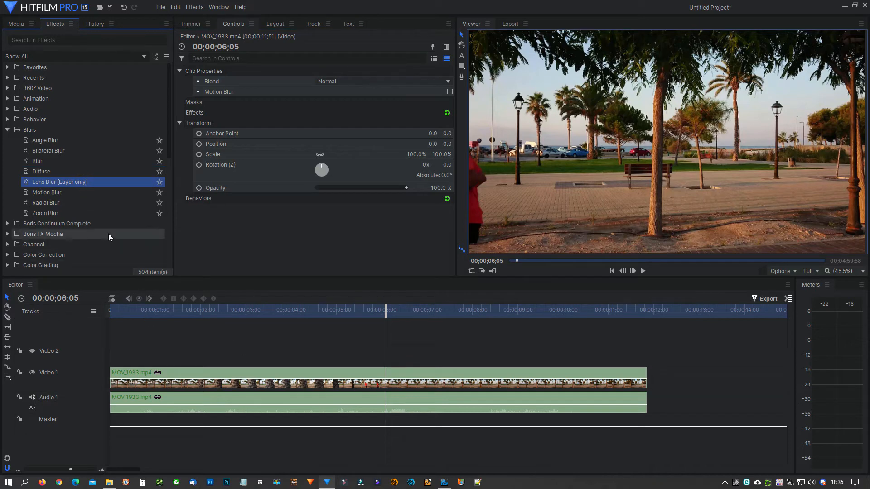
click(83, 196)
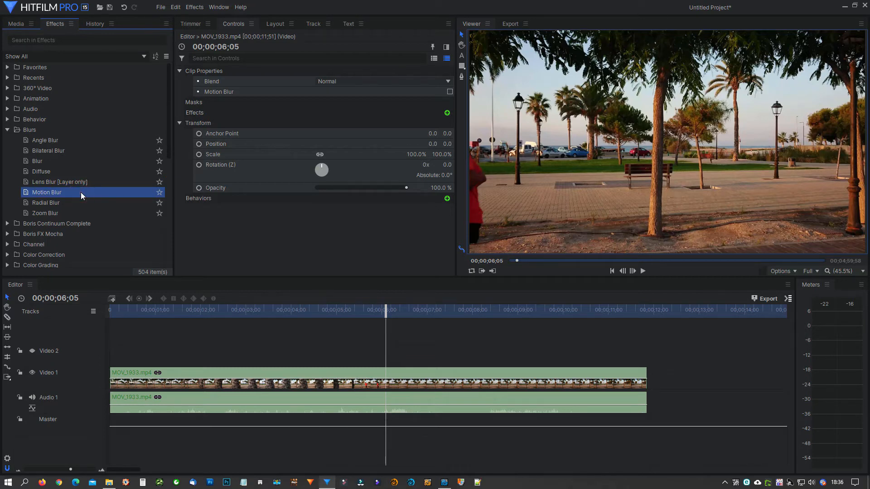
drag(80, 193, 276, 371)
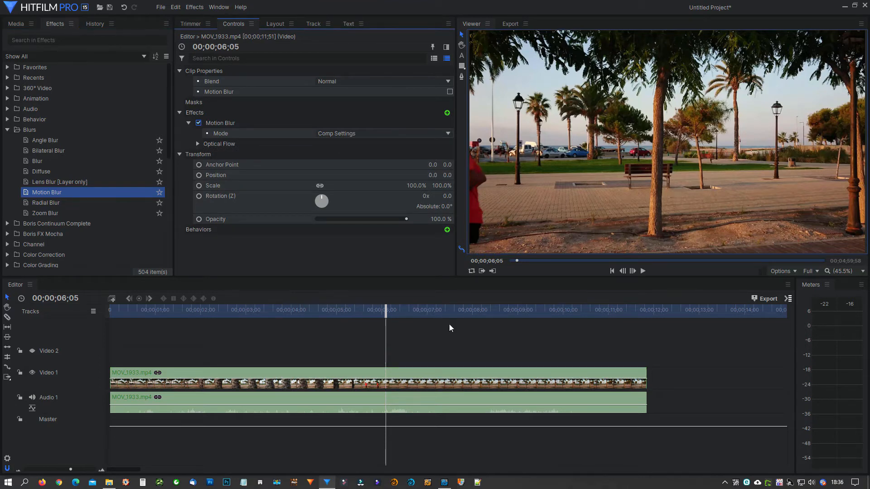
drag(379, 315, 366, 312)
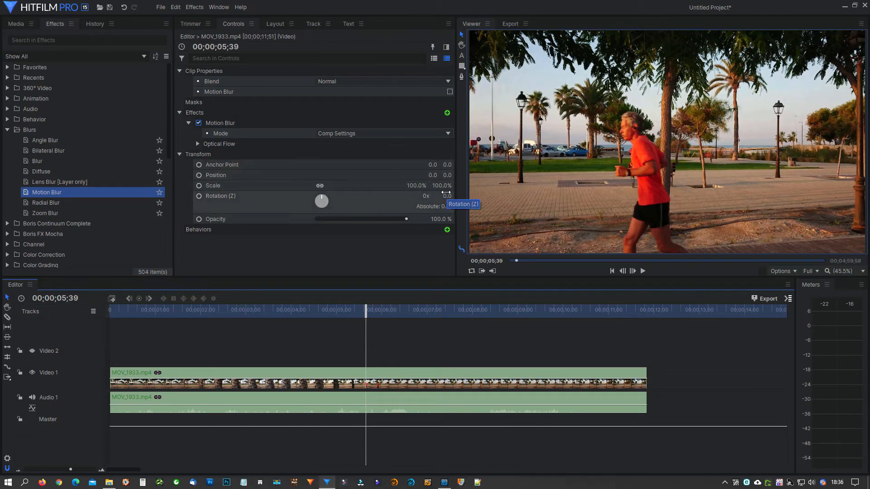
Set the Motion Blur's Optical Flow to window size 112, sigma 1.10 and 3 iterations, previewing it at 00;00;05;43
click(194, 145)
click(328, 161)
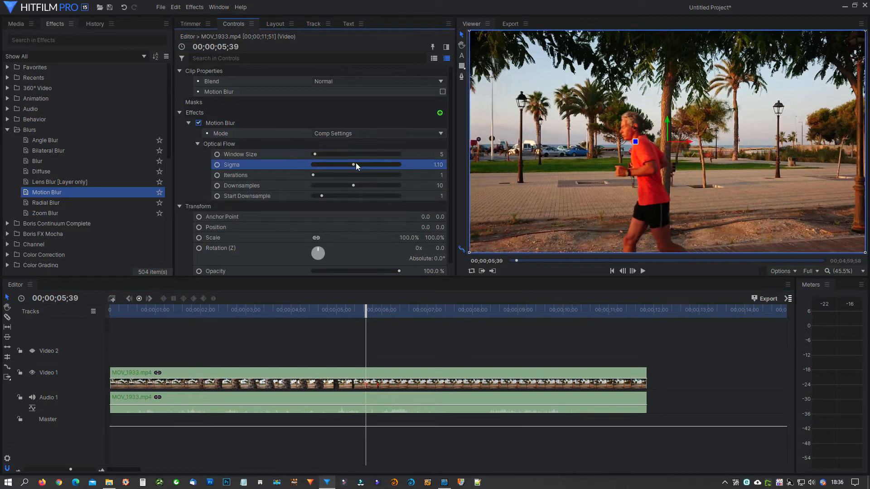
drag(348, 154, 361, 154)
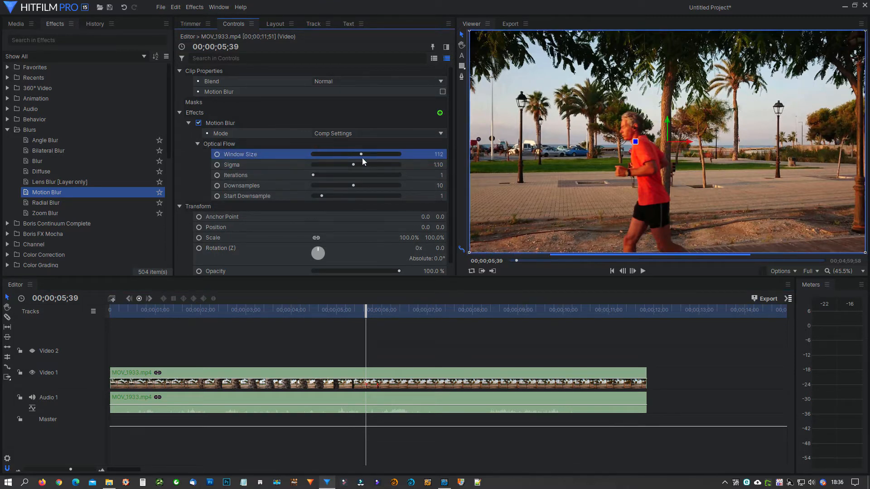
click(339, 175)
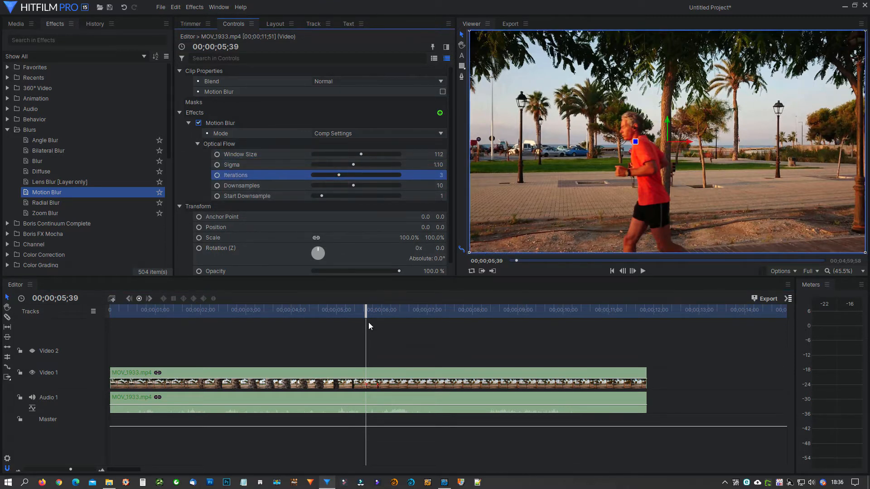
mouse_move(366, 309)
mouse_down()
mouse_move(342, 303)
mouse_move(384, 305)
mouse_move(361, 305)
mouse_move(369, 305)
mouse_up()
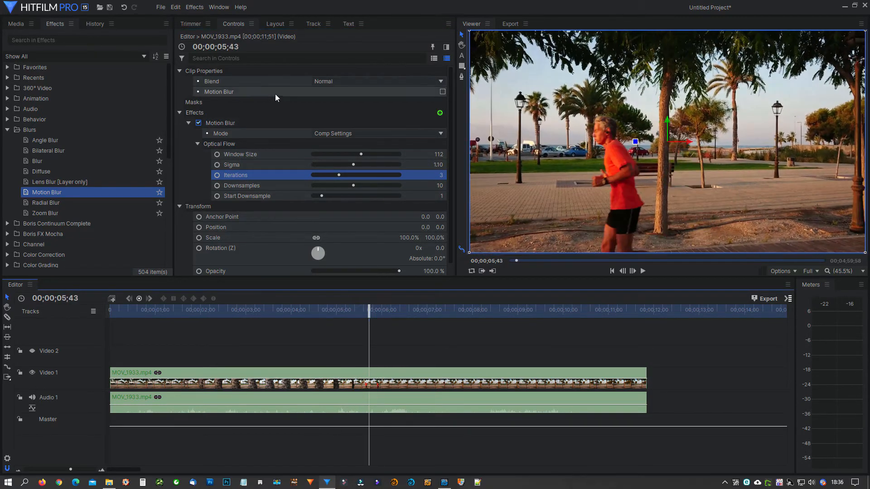
Replace the Motion Blur effect on MOV_1933.mp4 with a Radial Blur at an angle of about 49.5, viewed at 00;00;03;02
click(222, 125)
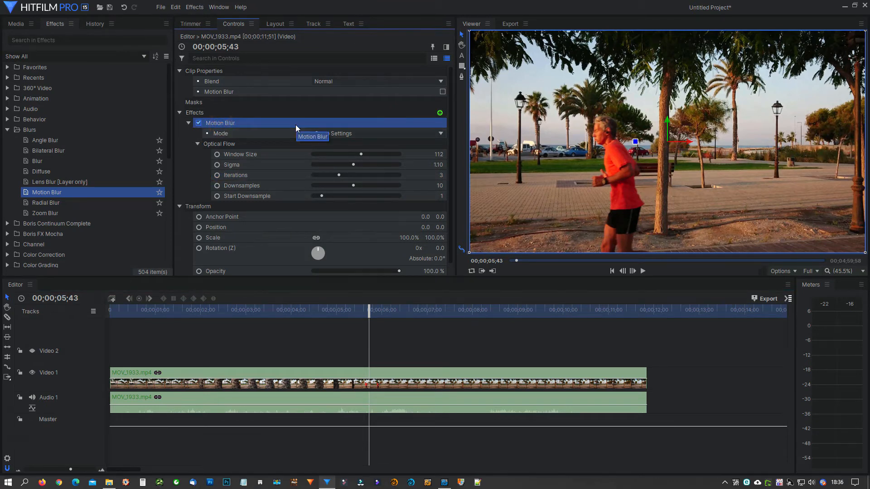
key(Delete)
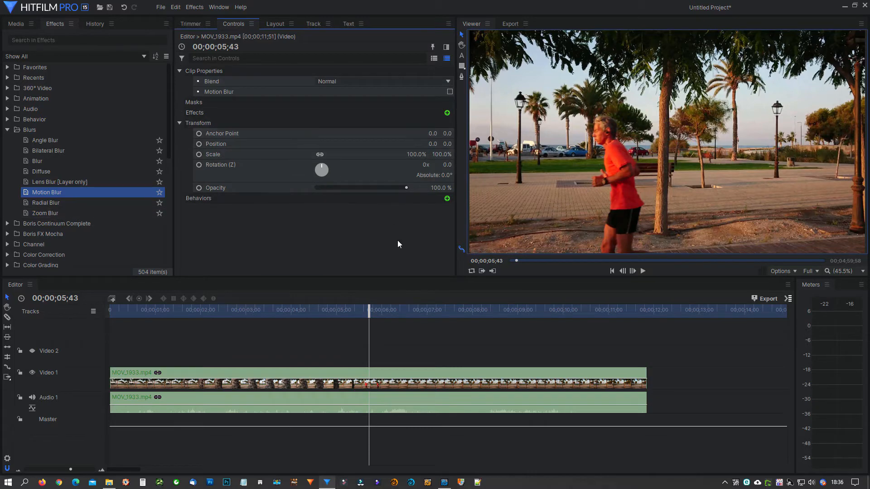
click(341, 311)
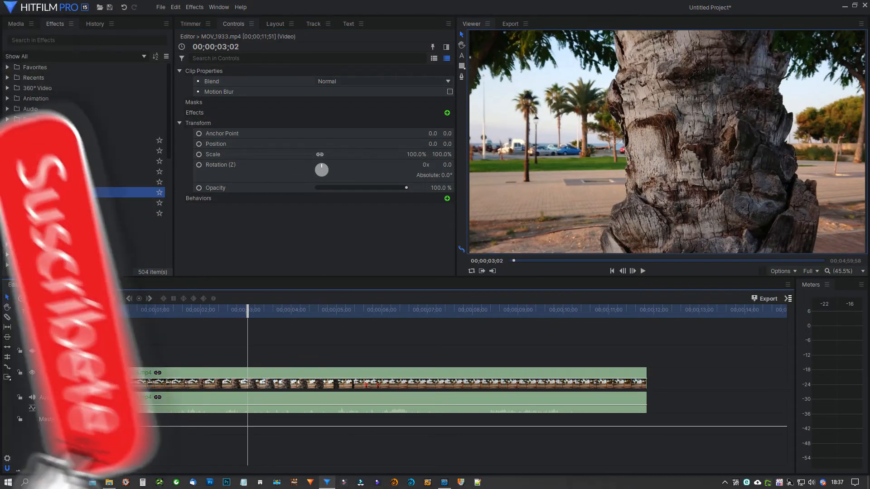
click(46, 203)
drag(228, 363, 249, 382)
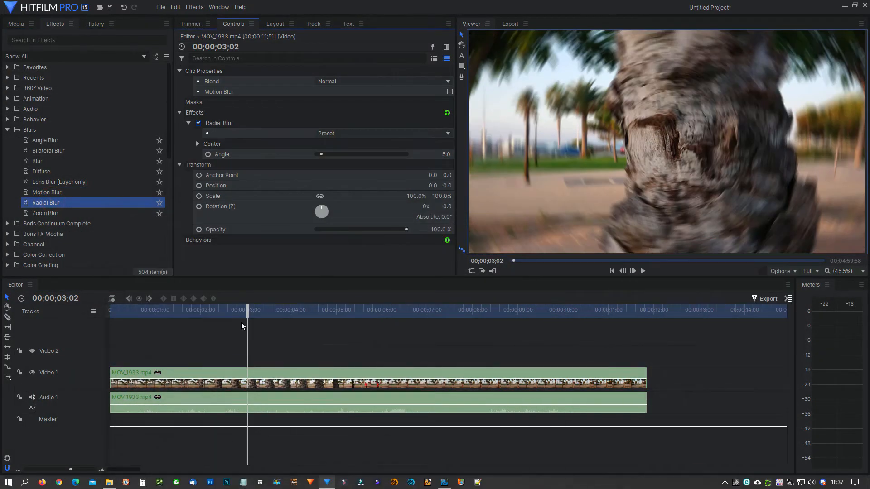
click(250, 302)
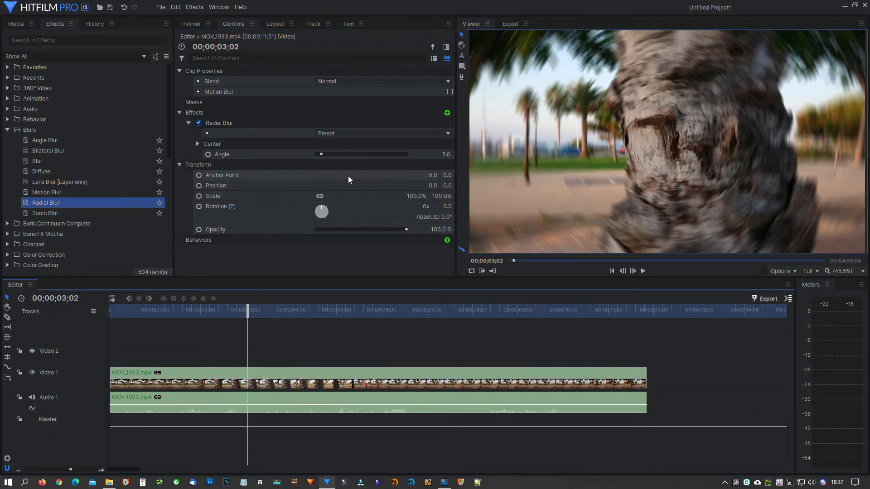
mouse_move(352, 154)
mouse_down()
mouse_move(382, 162)
mouse_move(366, 156)
mouse_up()
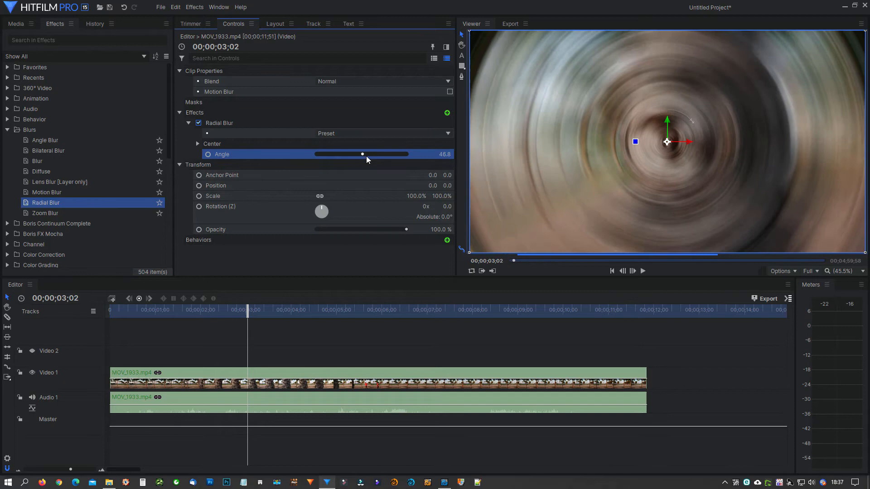
Replace the Radial Blur on MOV_1933.mp4 with the Zoom Blur effect
click(259, 125)
key(Delete)
drag(88, 213, 286, 131)
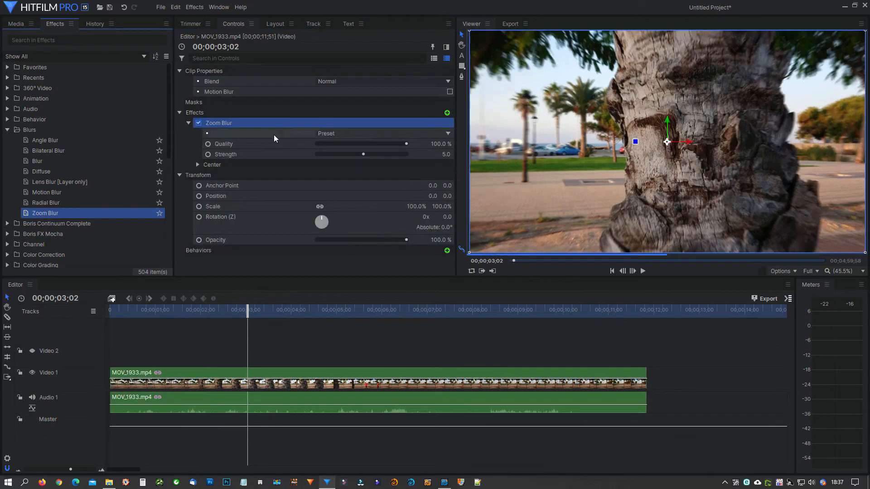
Preview the Zoom Blur at a strength of 100.0, and remove the effect from MOV_1933.mp4
click(362, 147)
drag(378, 157, 411, 175)
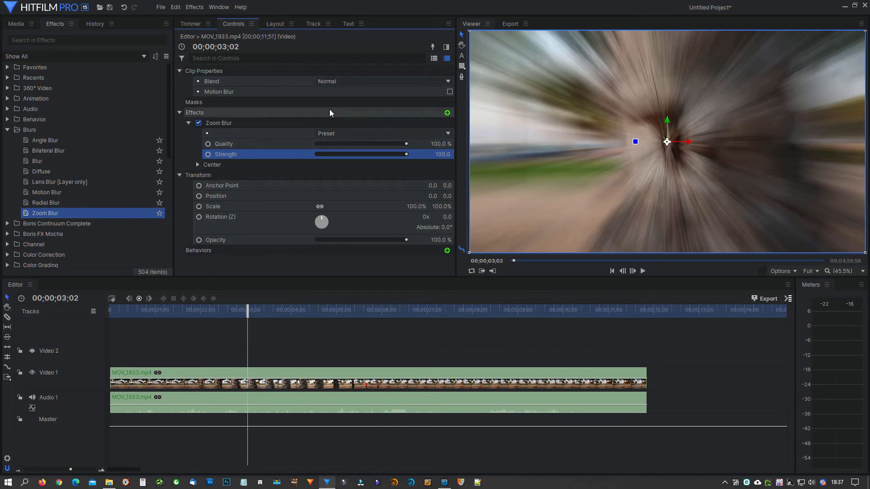
click(266, 123)
key(Delete)
Make a composite shot from the MOV_1933.mp4 clip on the Video 1 track
click(244, 377)
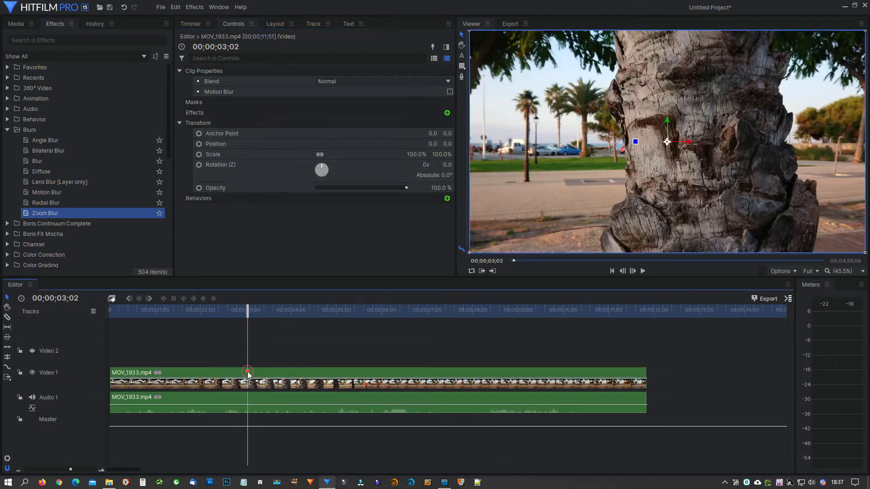
right_click(248, 371)
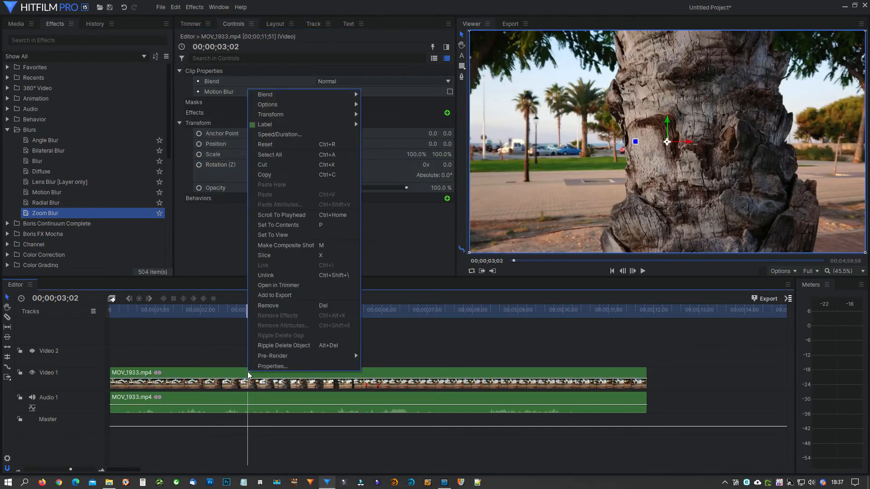
click(281, 246)
click(501, 280)
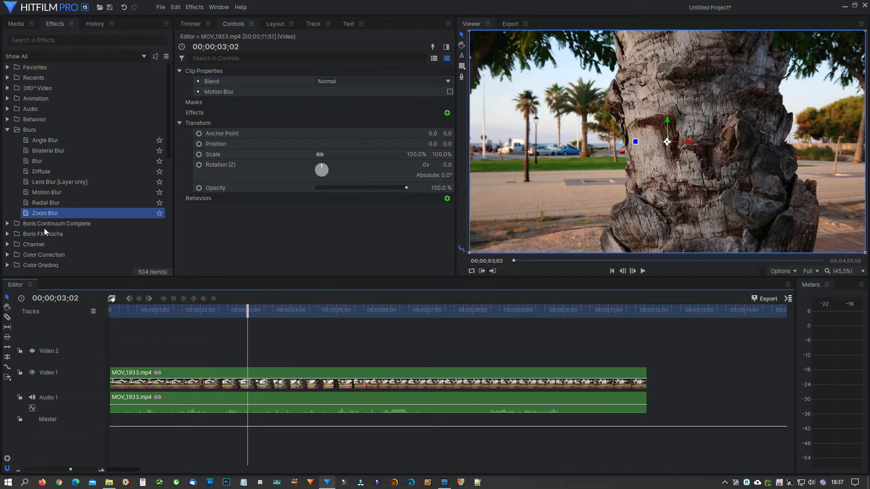
Apply the Lens Blur effect to the MOV_1933.mp4 layer in the composite shot
click(73, 184)
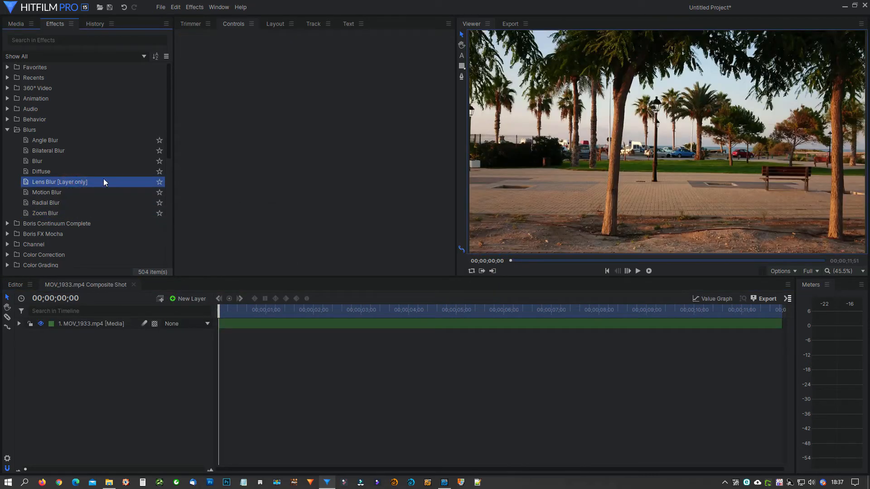
drag(78, 183, 123, 228)
drag(155, 323, 155, 325)
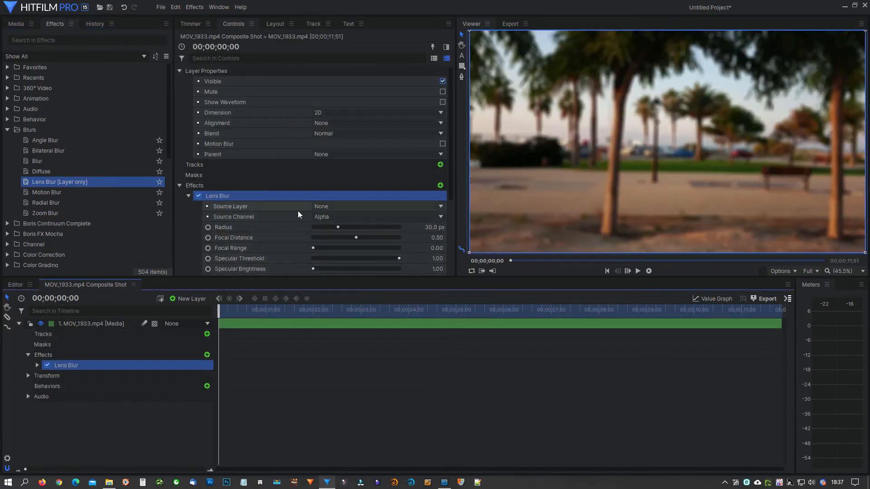
Turn on View Iris for the Lens Blur and set the iris curvature to 8.24 and the pinch to 1.75
click(322, 207)
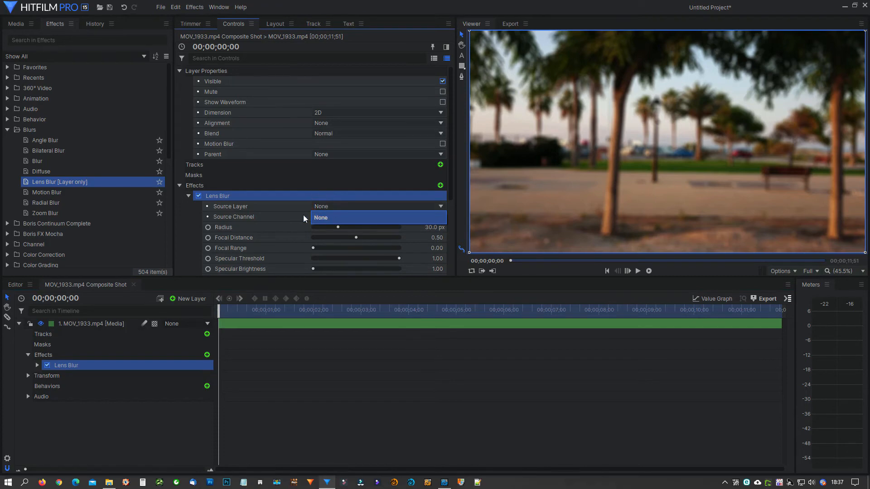
click(289, 213)
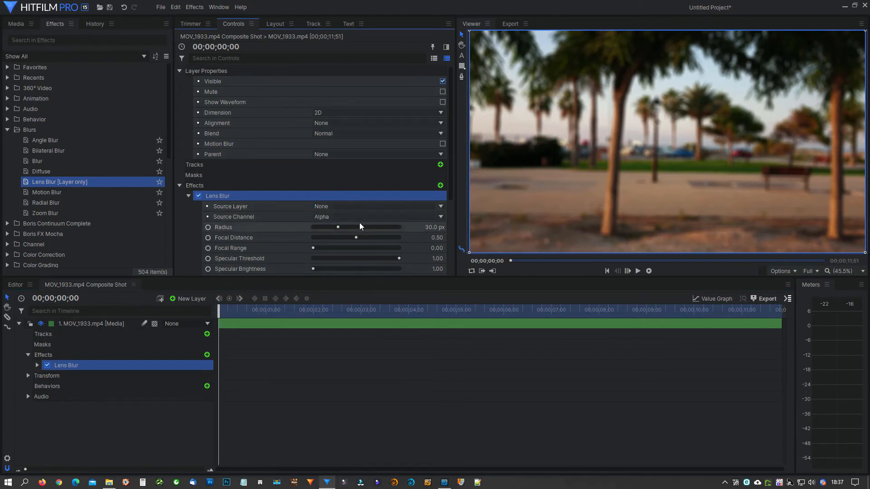
scroll(359, 222, down, 5)
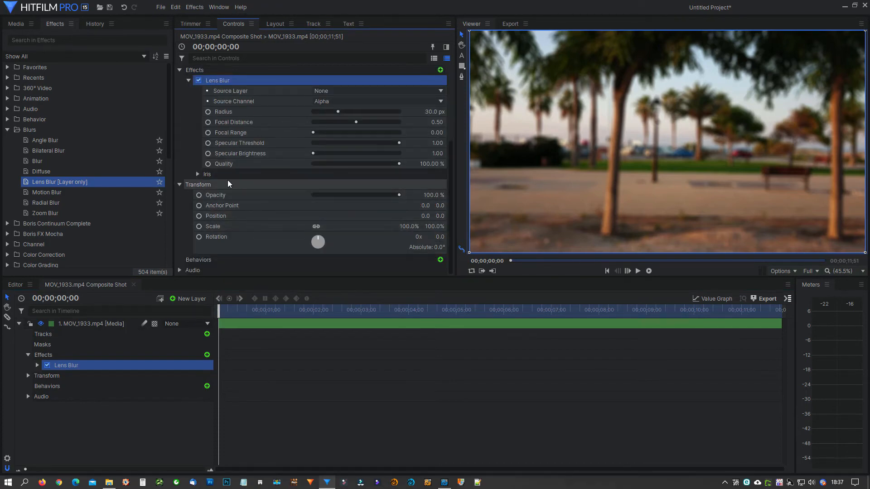
click(198, 174)
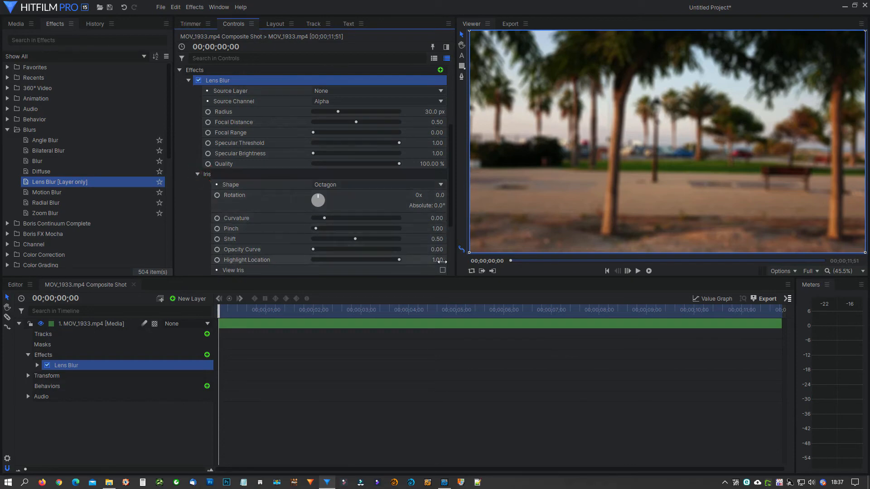
click(443, 270)
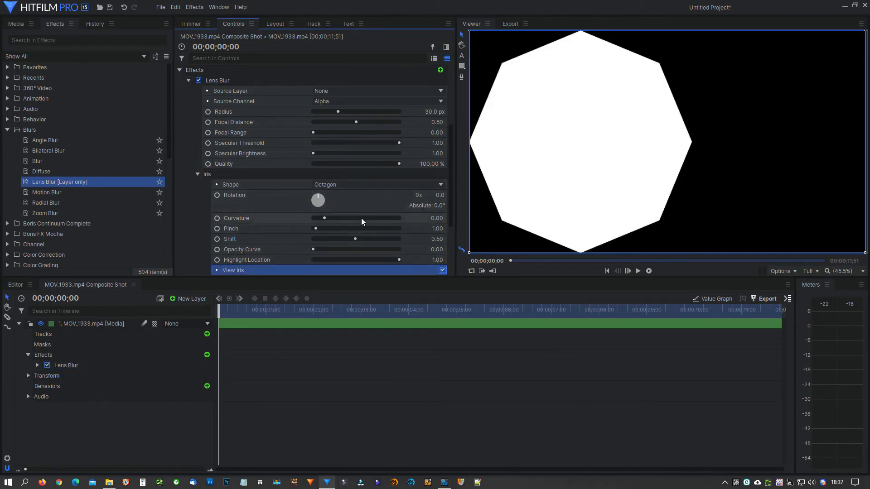
click(336, 218)
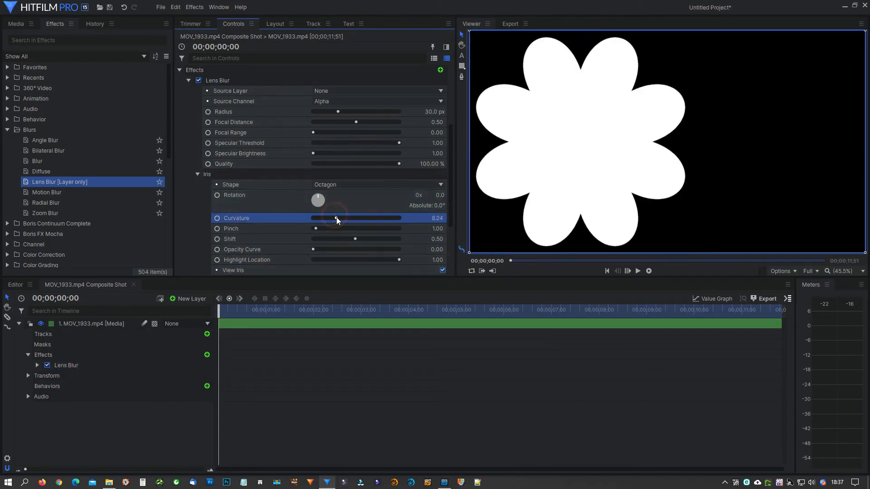
click(317, 227)
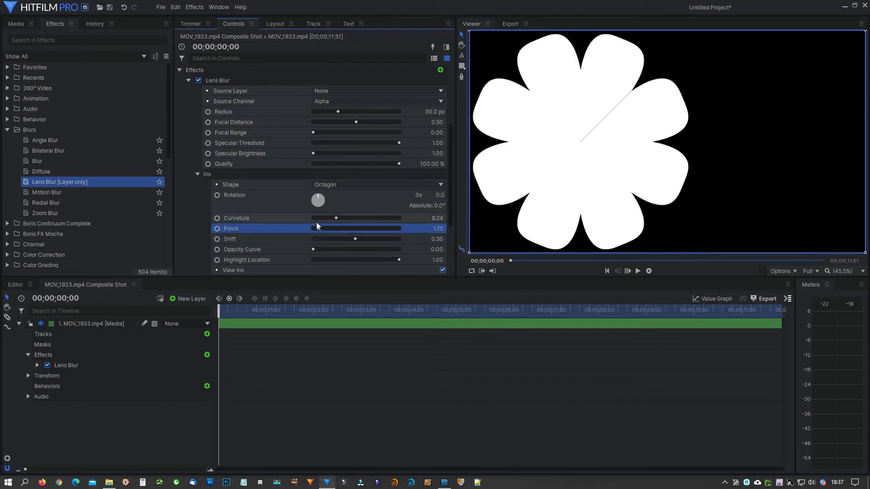
Turn off View Iris, preview the lens-blurred footage at 00;00;01;49 and return to the start of the timeline
scroll(258, 162, up, 3)
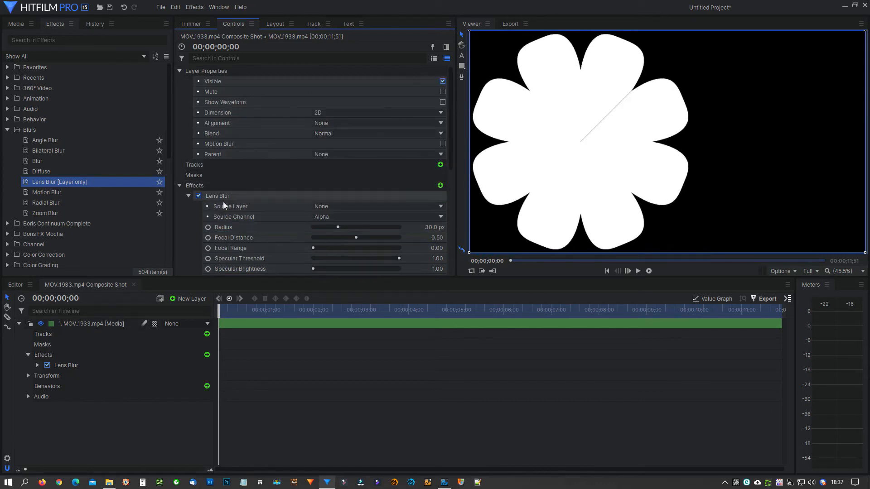
scroll(194, 195, down, 3)
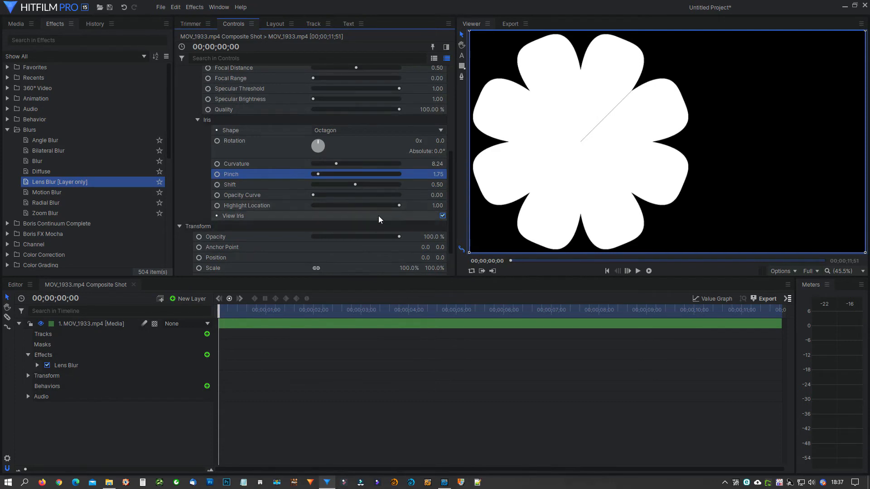
click(442, 216)
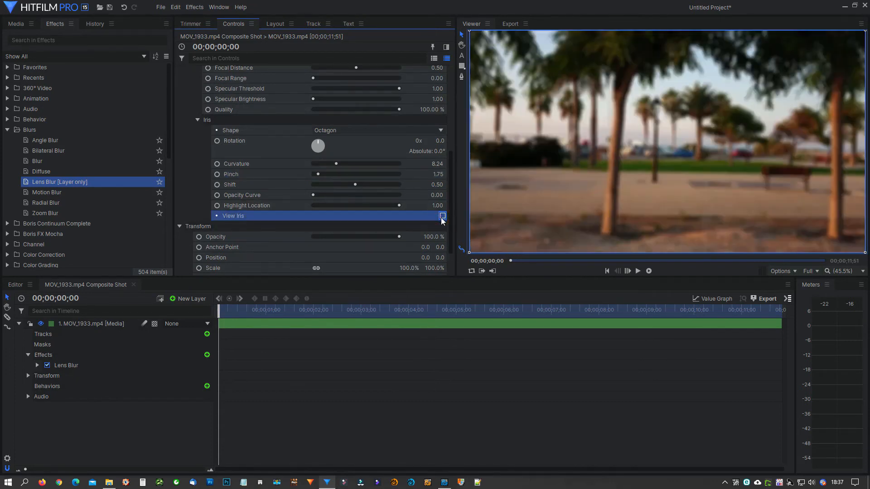
drag(260, 310, 305, 310)
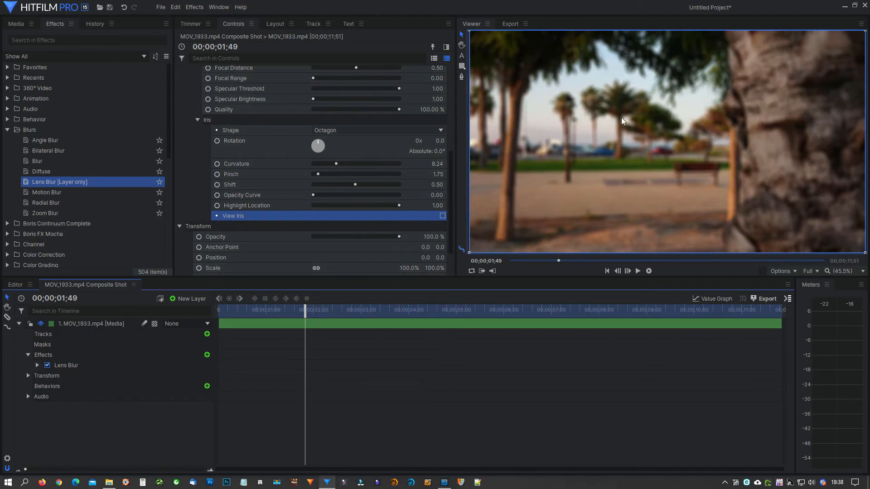
key(Home)
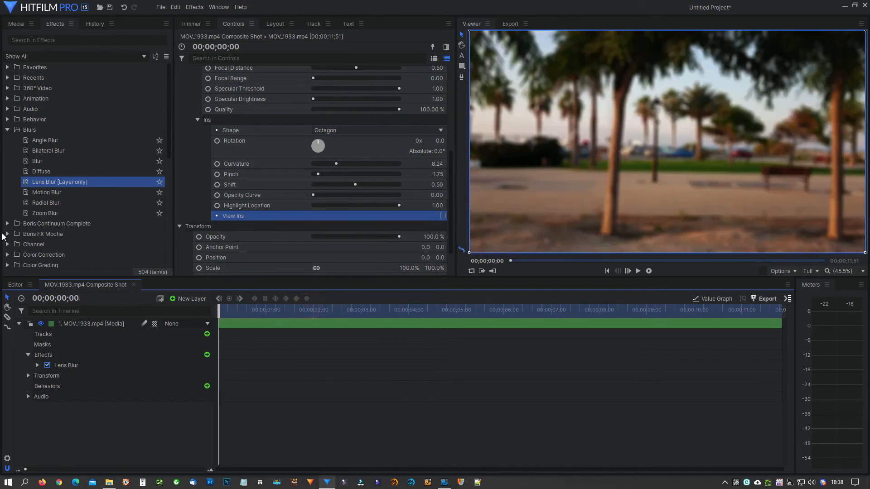
Create a white 1920 × 1080 plane named New Plane 1 in the project media
click(15, 286)
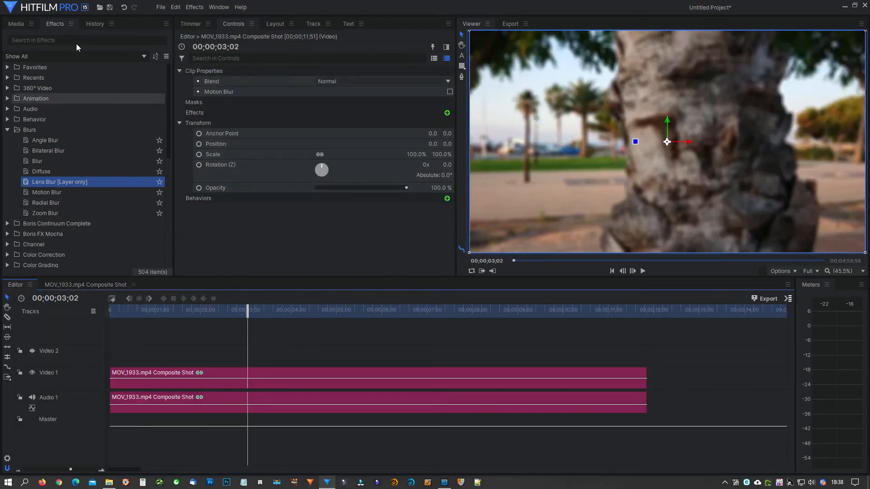
click(16, 23)
right_click(78, 180)
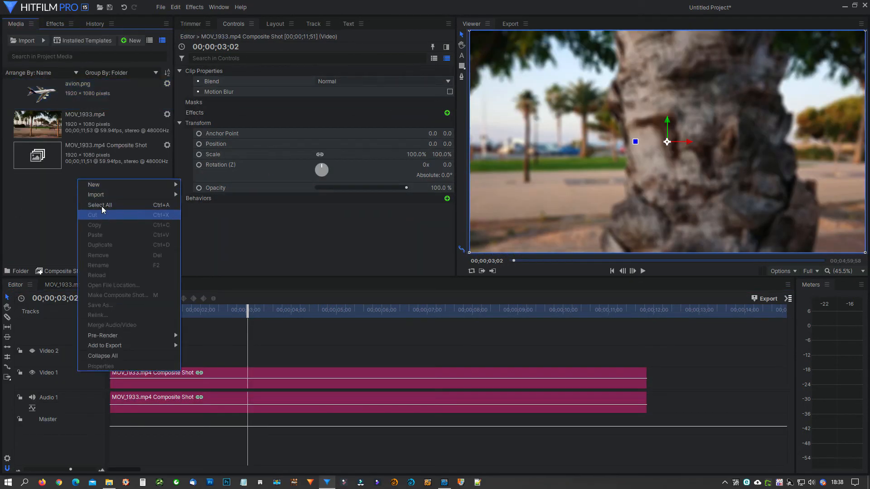
mouse_move(113, 185)
click(200, 198)
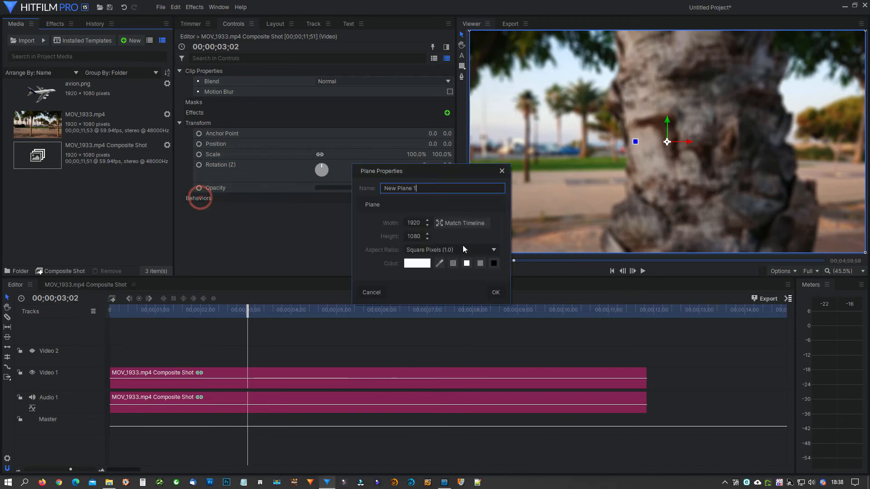
click(496, 293)
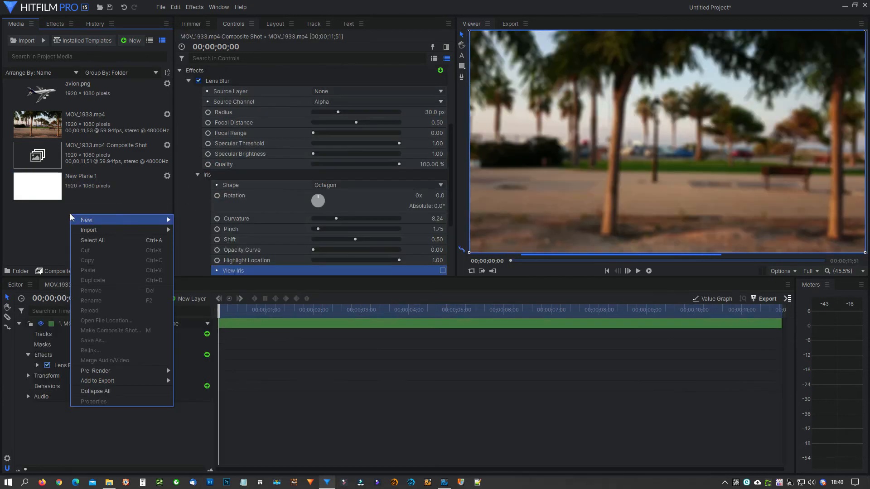
Make a composite shot named New Plane 1 from the white plane, using the 1080p Full HD @ 59.94 fps template
click(54, 186)
right_click(55, 195)
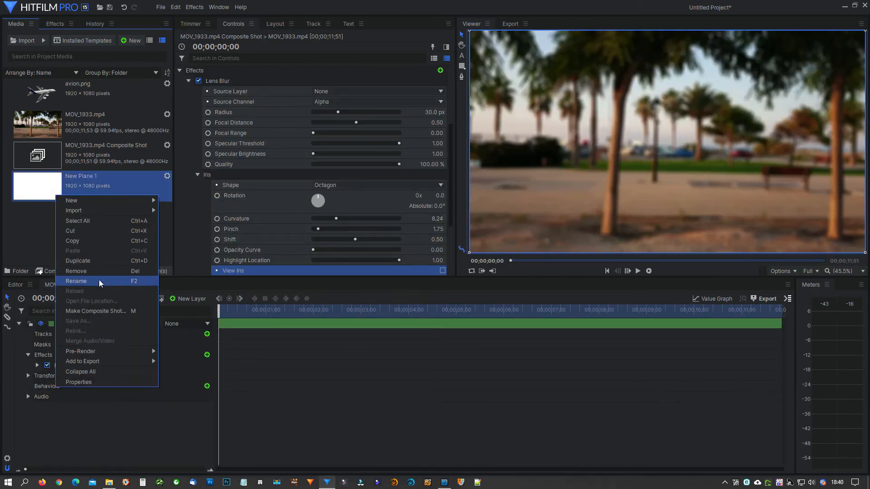
click(95, 311)
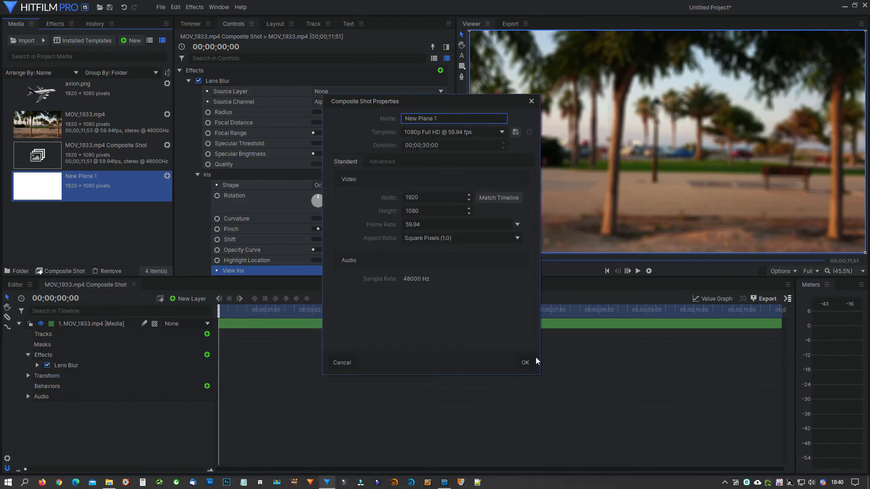
click(534, 359)
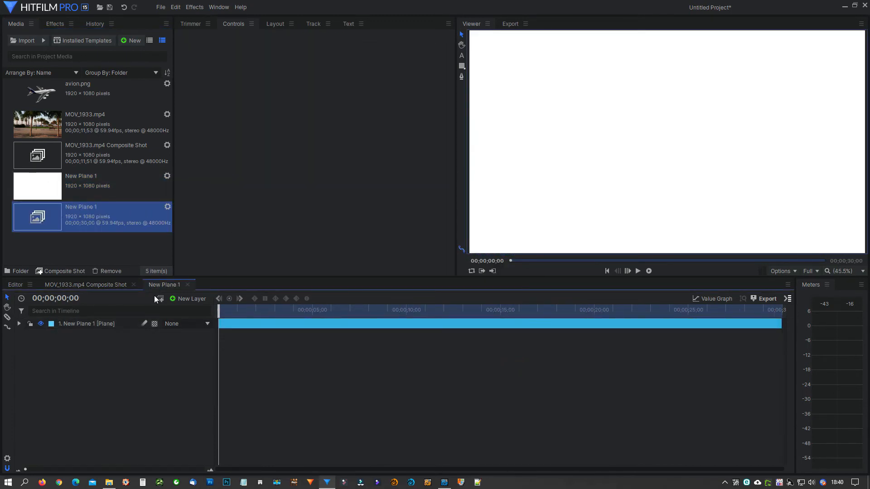
Apply the Radial Gradient effect to the New Plane 1 layer and enlarge its inner and outer circles
right_click(65, 26)
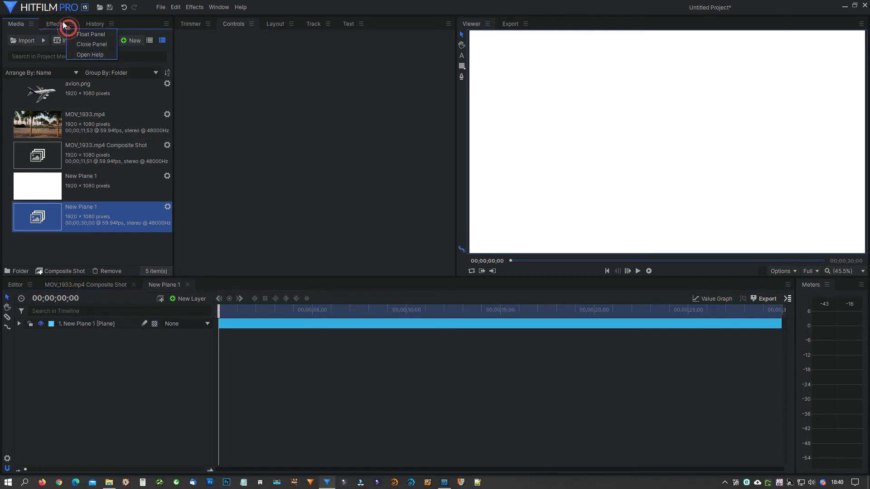
click(64, 26)
click(57, 23)
click(54, 96)
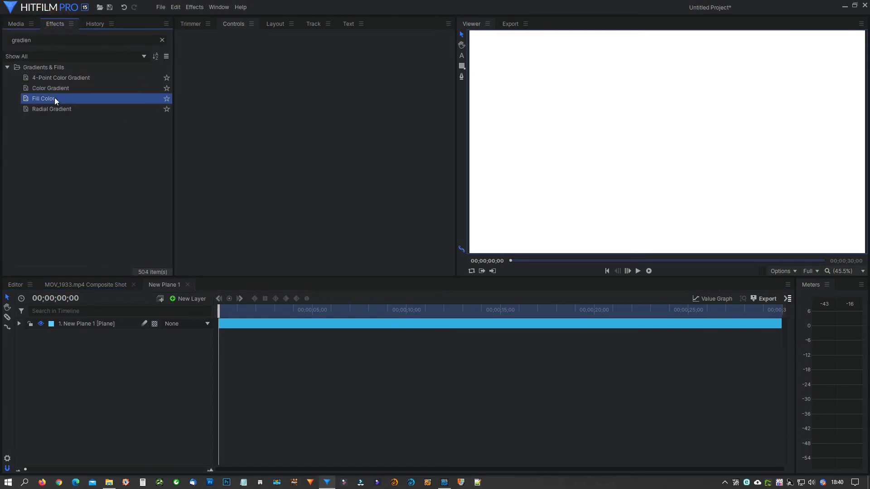
drag(56, 111, 122, 326)
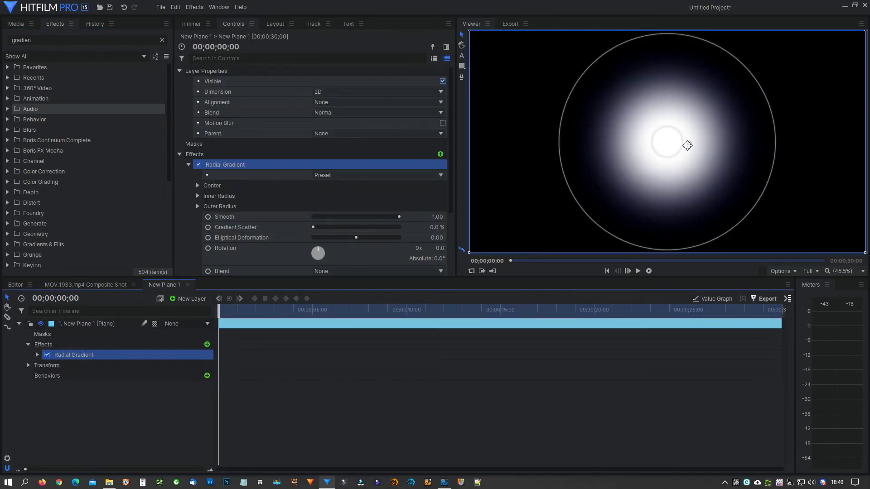
drag(684, 146, 732, 169)
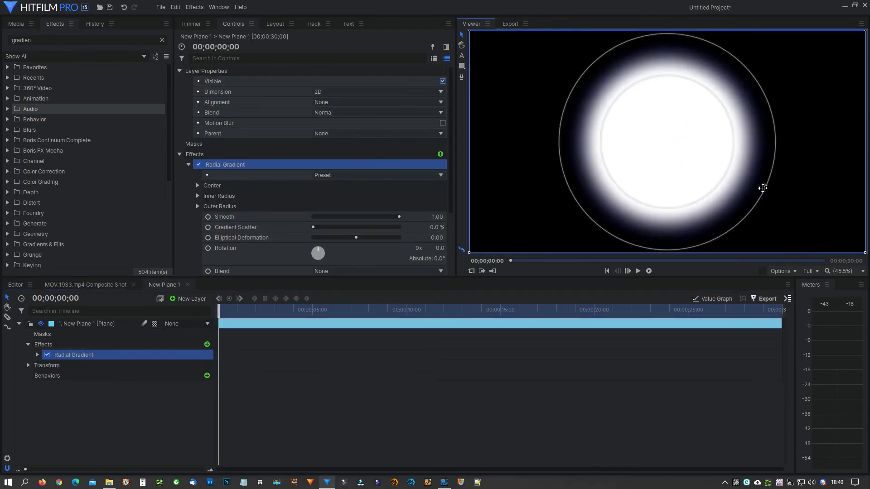
drag(765, 194, 797, 180)
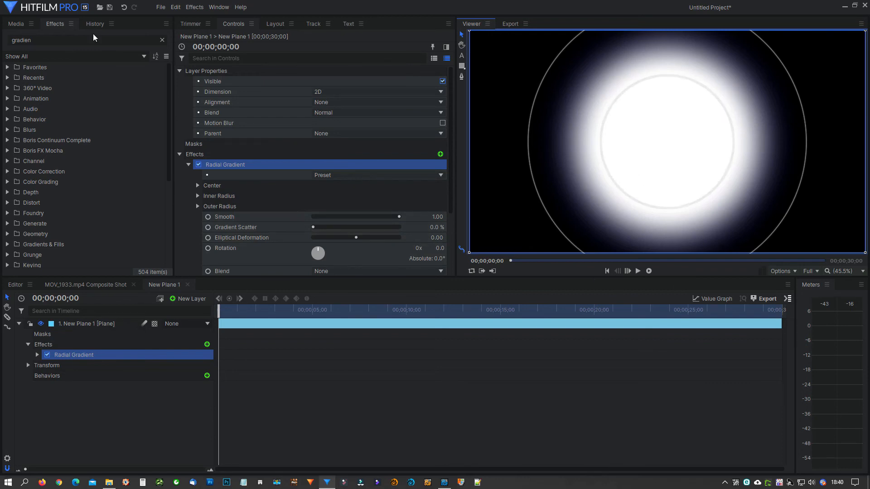
Add the New Plane 1 composite shot beneath the MOV_1933.mp4 layer in the MOV_1933.mp4 Composite Shot
click(10, 25)
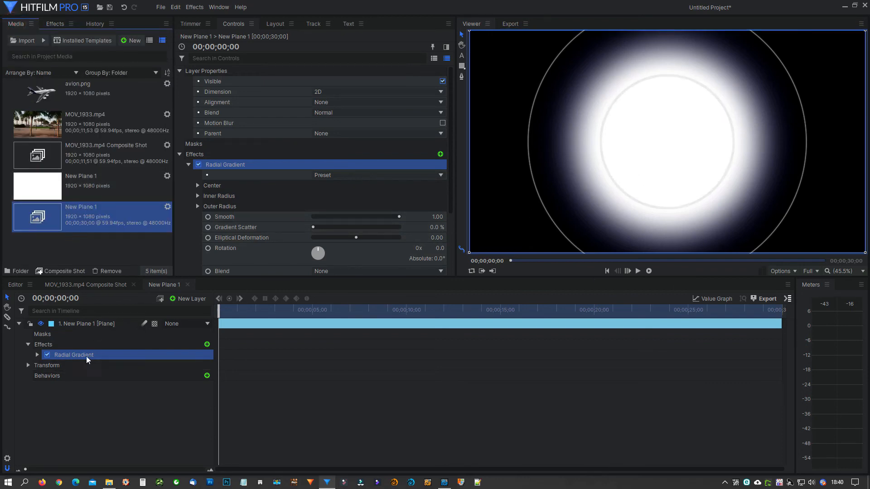
click(85, 284)
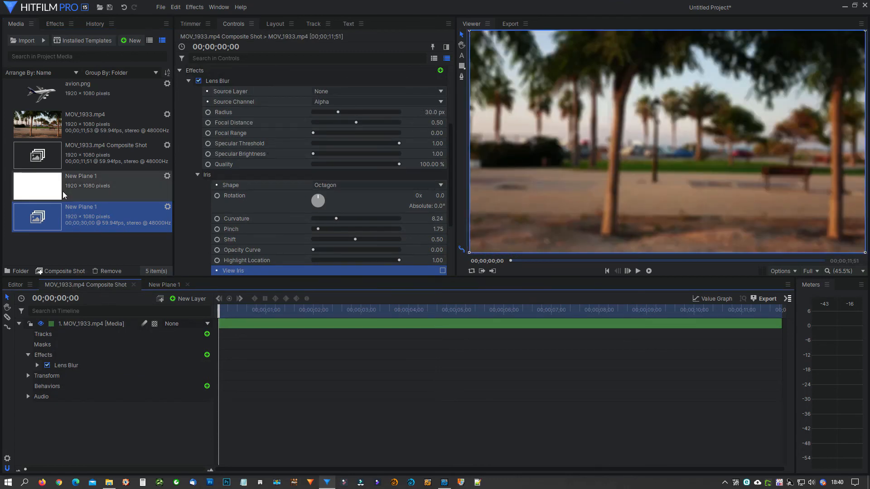
drag(58, 213, 47, 415)
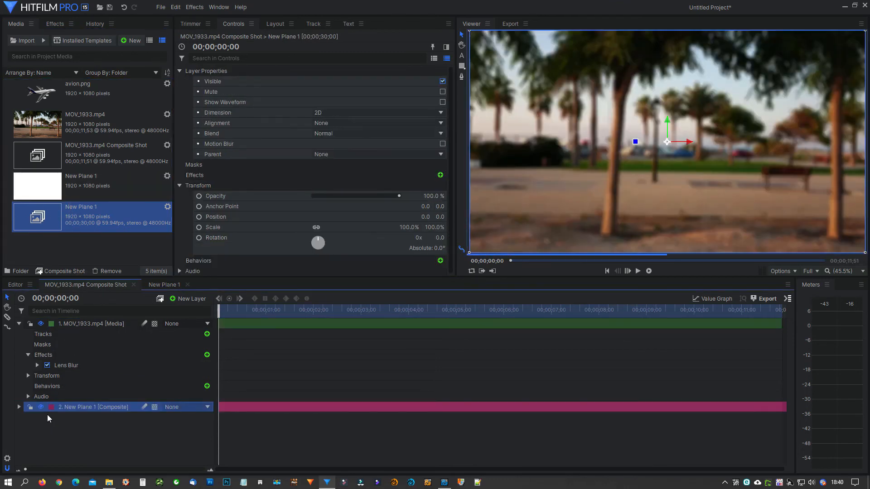
Set the Lens Blur's Source Layer to 2. New Plane 1 and its Source Channel to Luminance
click(77, 366)
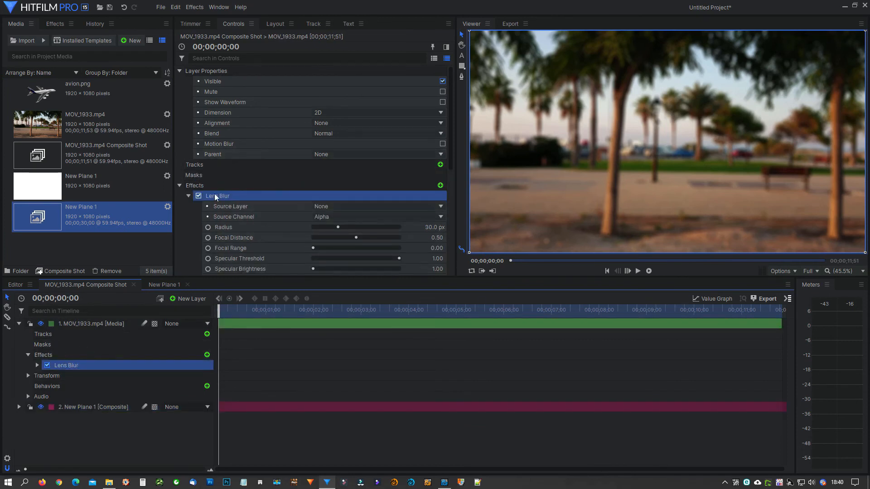
click(352, 209)
click(345, 227)
click(353, 216)
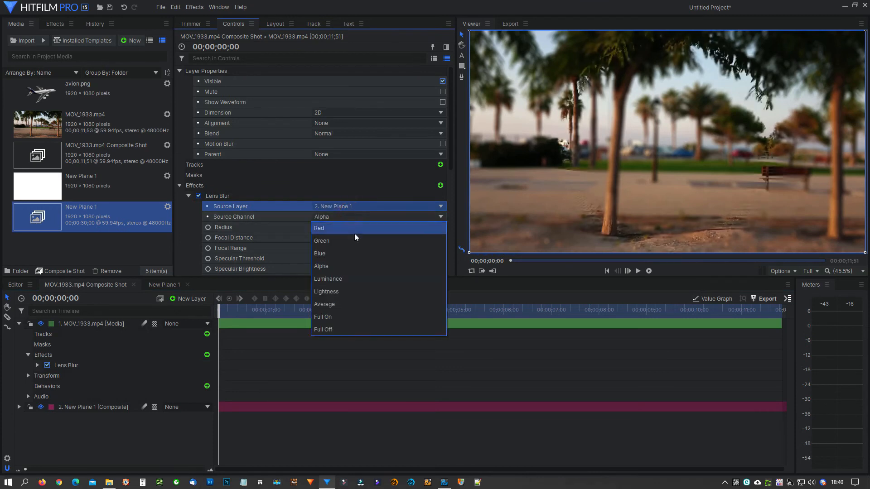
click(347, 278)
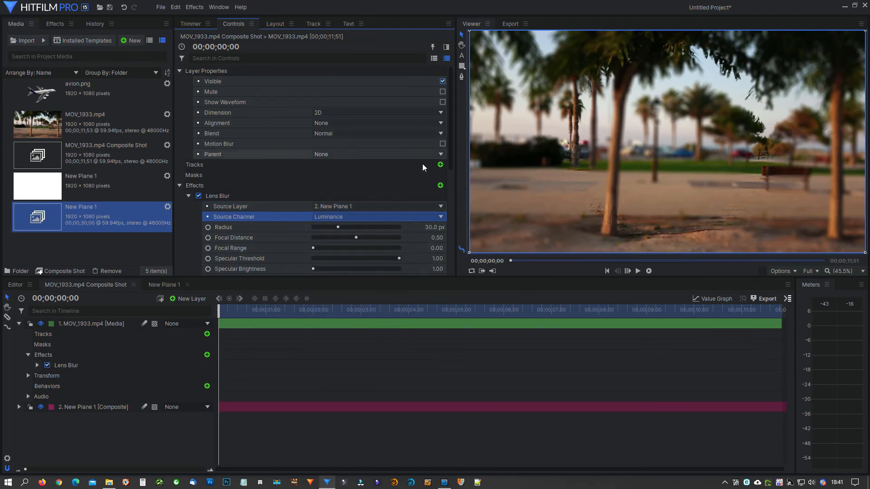
Turn the Lens Blur's View Iris on and back off to check the iris, and select the MOV_1933.mp4 layer
scroll(283, 194, down, 5)
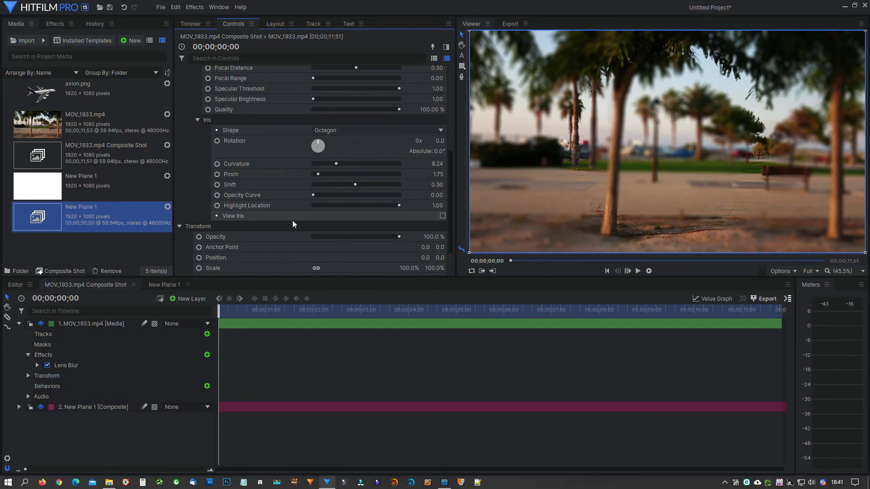
click(442, 216)
click(442, 216)
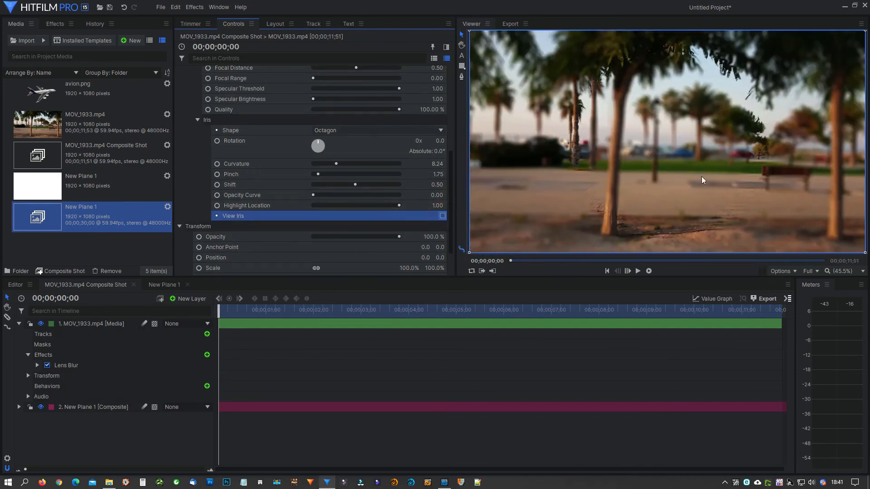
click(116, 322)
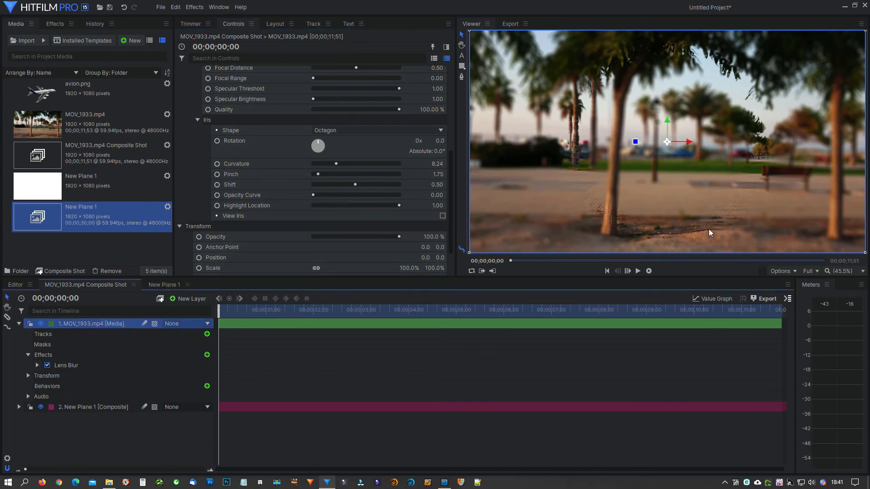